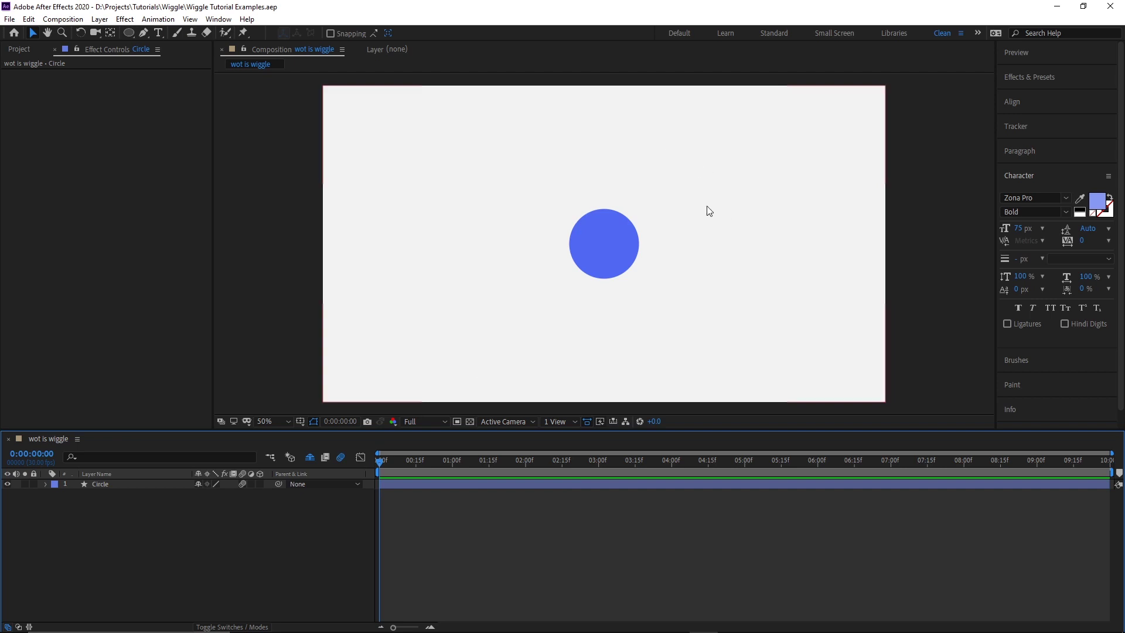
- Add a wiggle(1,100) expression to the Circle layer's Position and preview it
{"action": "left_click", "coordinate": [101, 483]}
{"action": "key", "text": "p"}
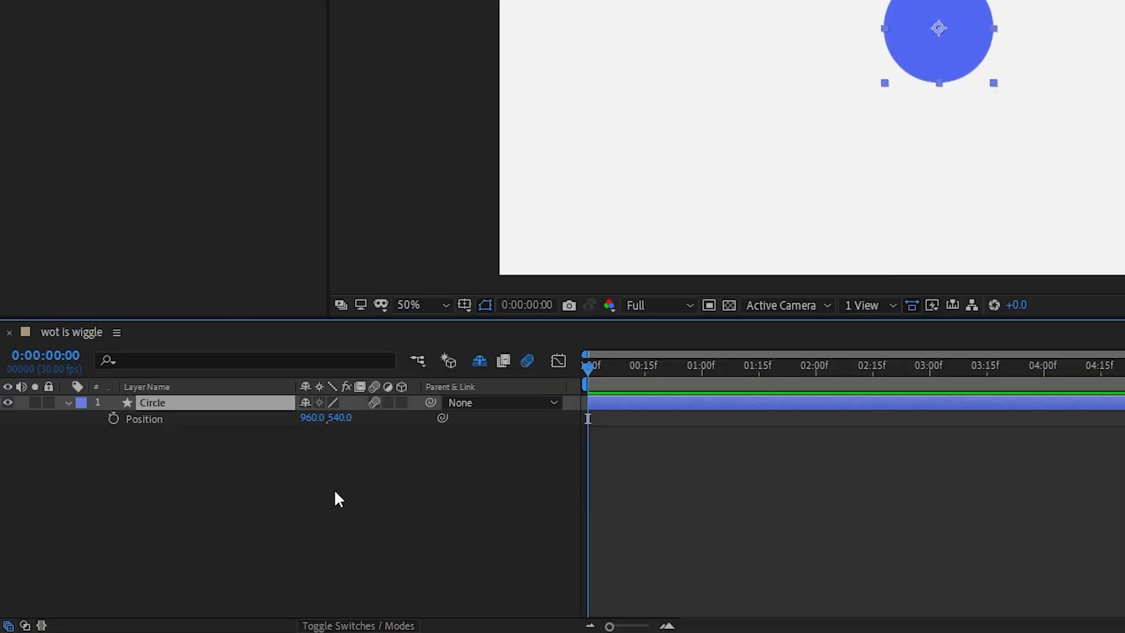
{"action": "left_click", "coordinate": [113, 418], "text": "alt"}
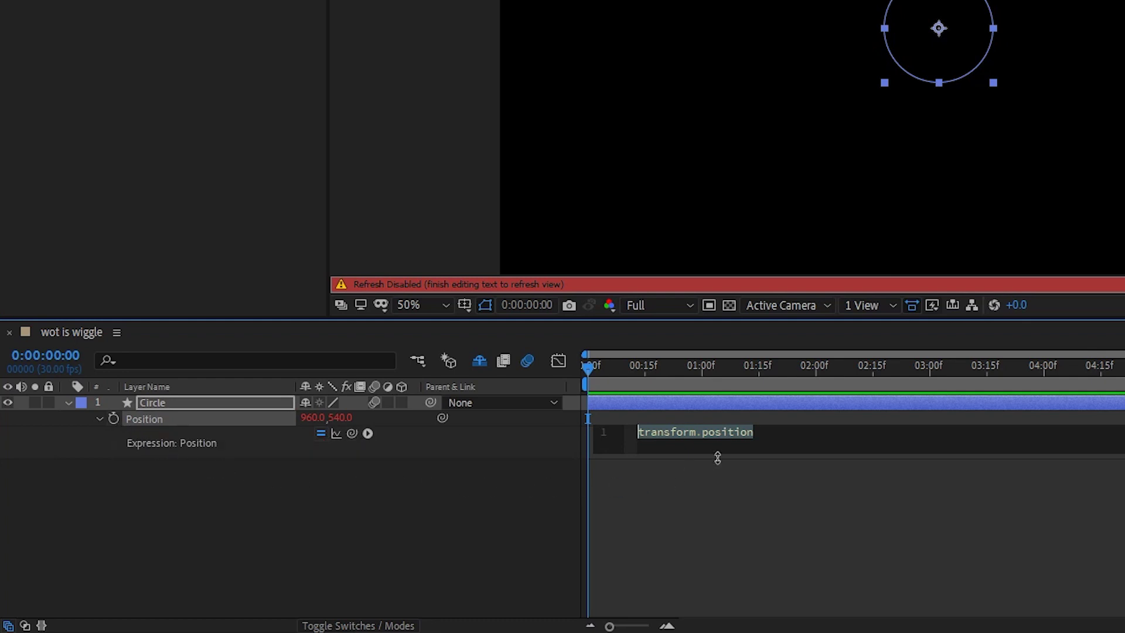
{"action": "type", "text": "wiggle()"}
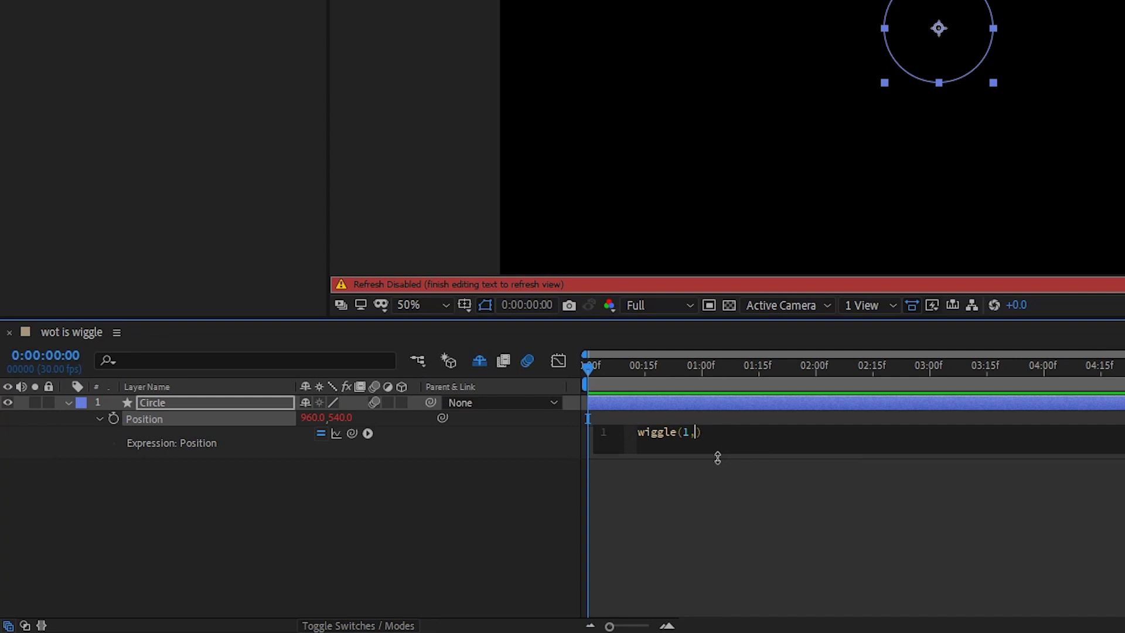
{"action": "left_click", "coordinate": [548, 473]}
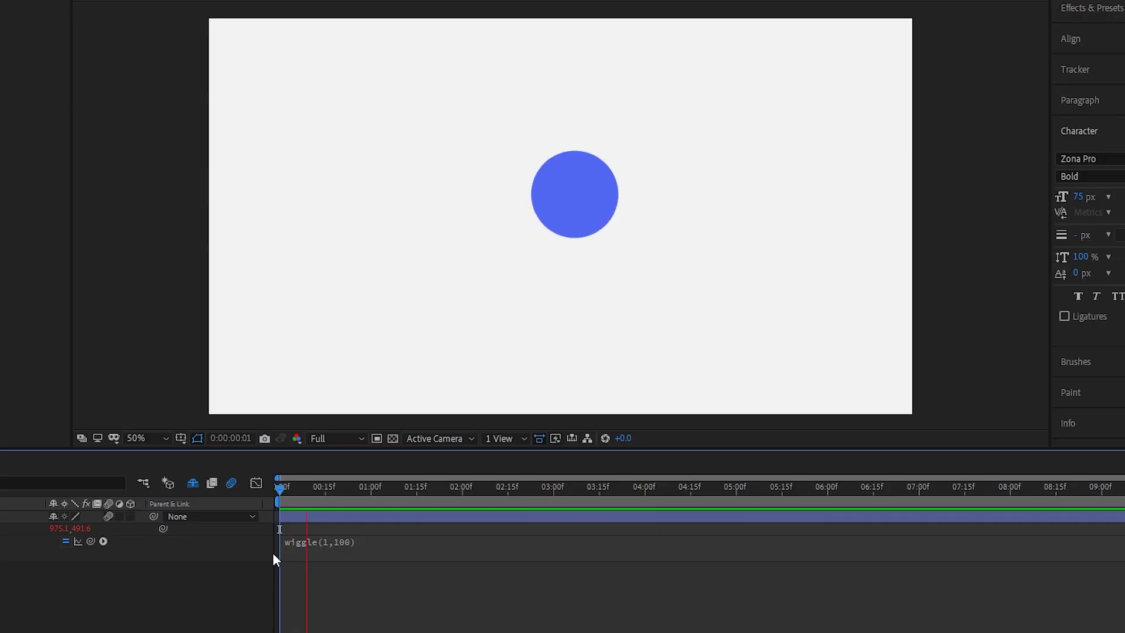
{"action": "key", "text": "space"}
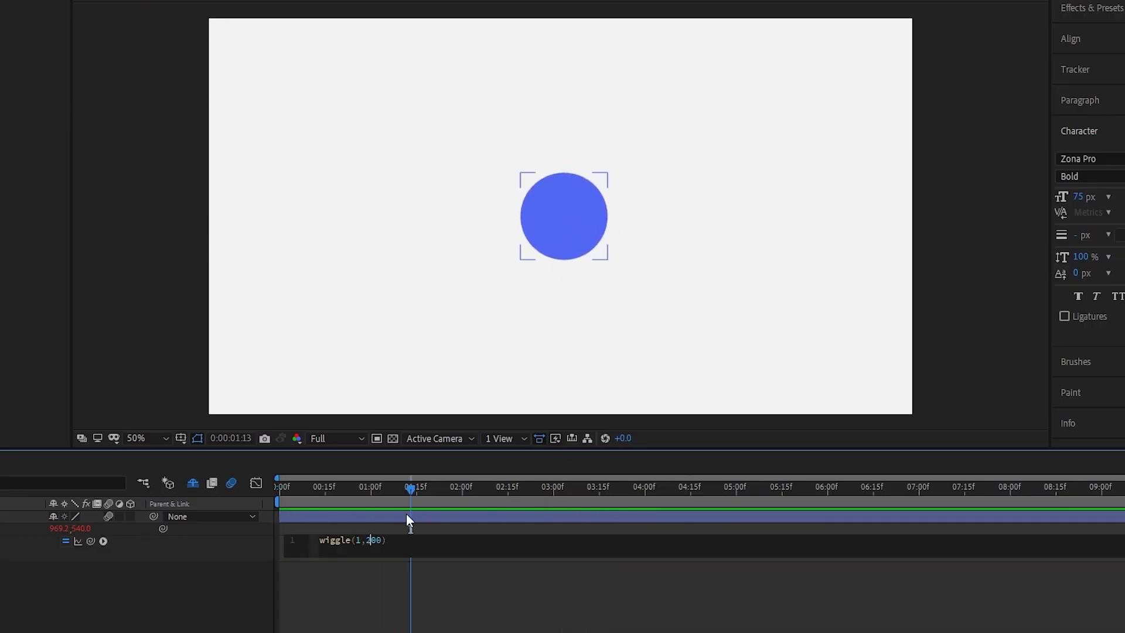
- Edit the expression to wiggle(0.5,200) and preview the slower, wider wiggle
{"action": "key", "text": "Left"}
{"action": "key", "text": "BackSpace"}
{"action": "type", "text": "0.5"}
{"action": "left_click", "coordinate": [230, 585]}
{"action": "key", "text": "space"}
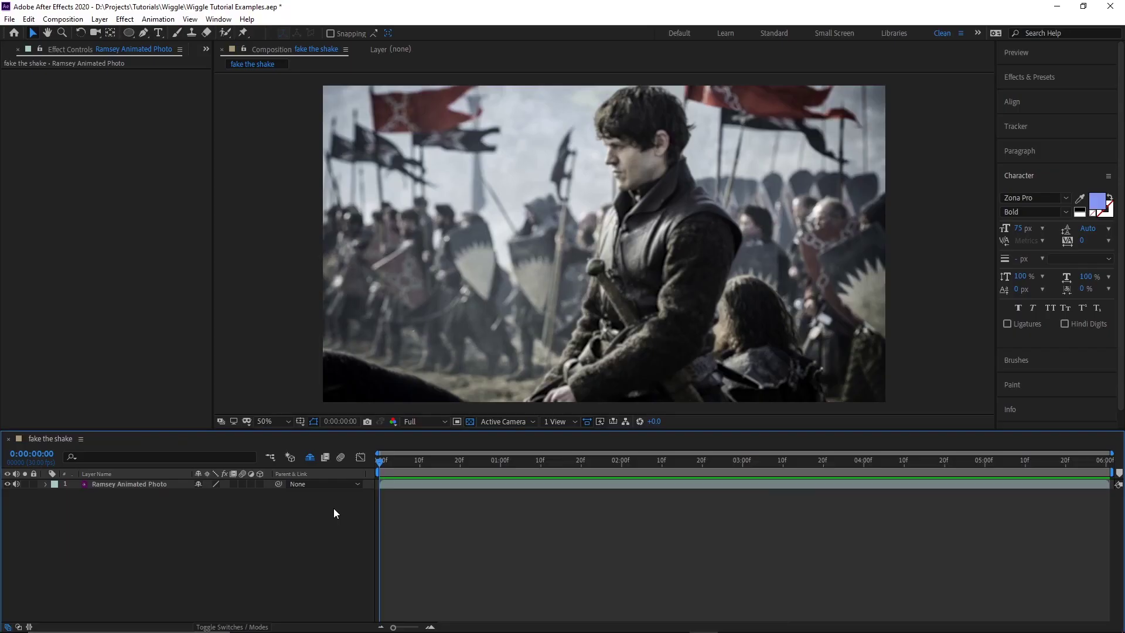
- Play the fake the shake comp, then show the Ramsey Animated Photo layer's Position and Rotation
{"action": "key", "text": "space"}
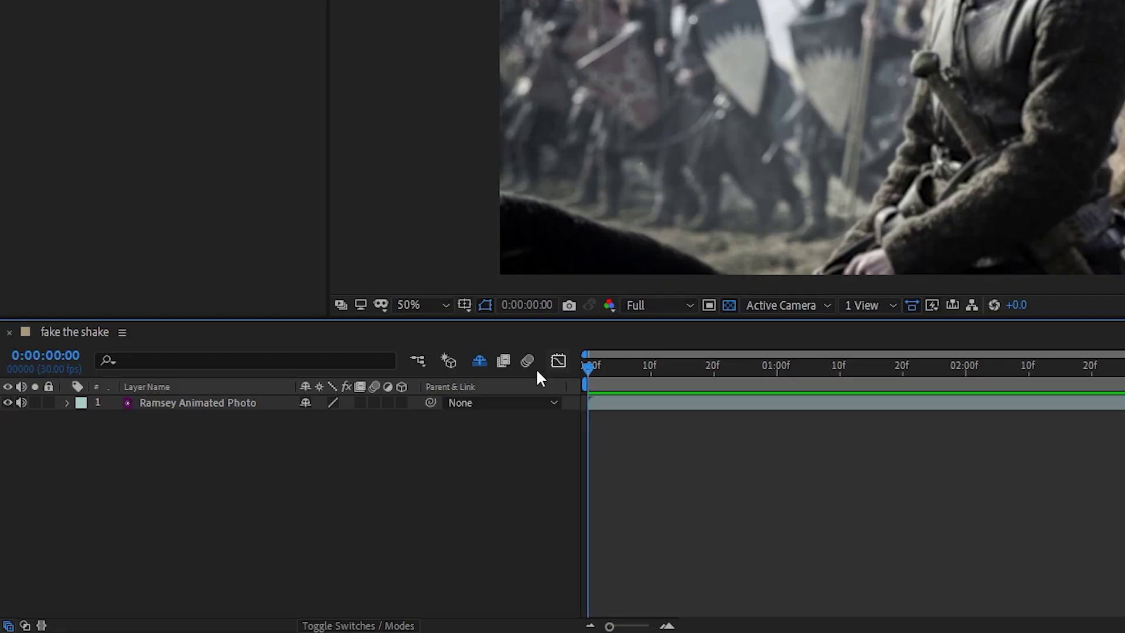
{"action": "left_click", "coordinate": [145, 485]}
{"action": "key", "text": "p"}
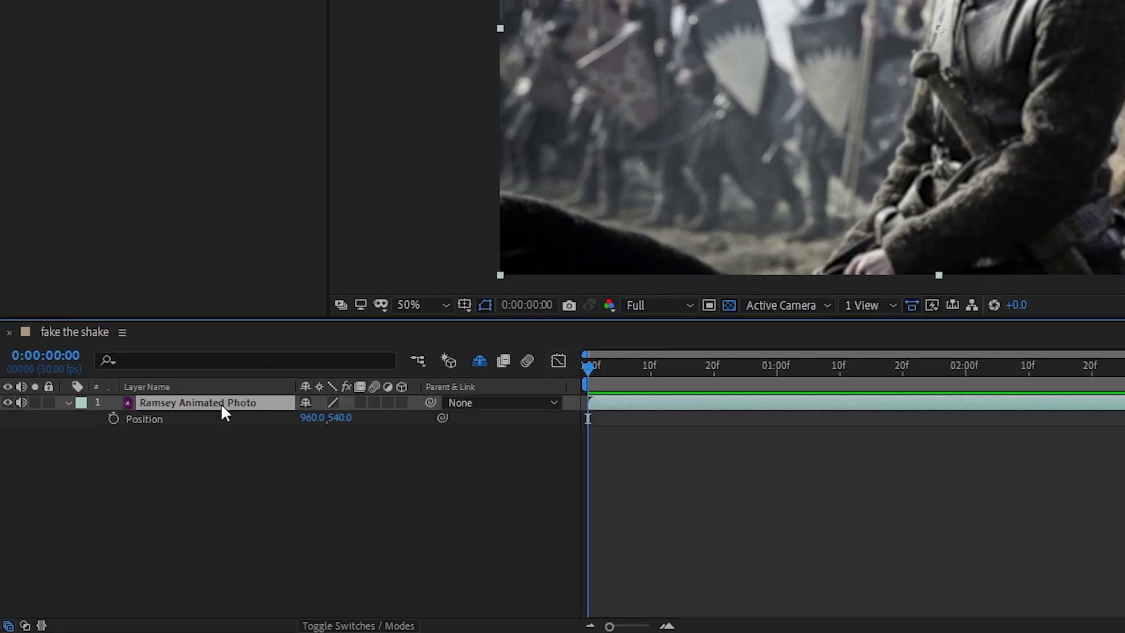
{"action": "key", "text": "shift+r"}
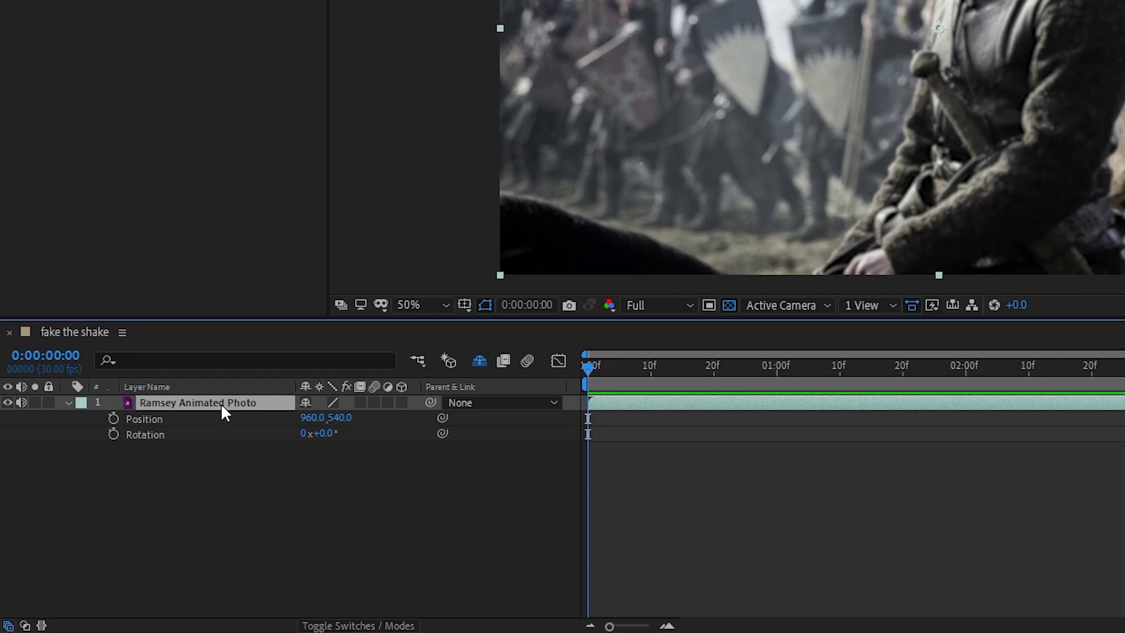
- Add a wiggle(0.6,10) expression to the photo's Position and preview the shake
{"action": "left_click", "coordinate": [113, 418], "text": "alt"}
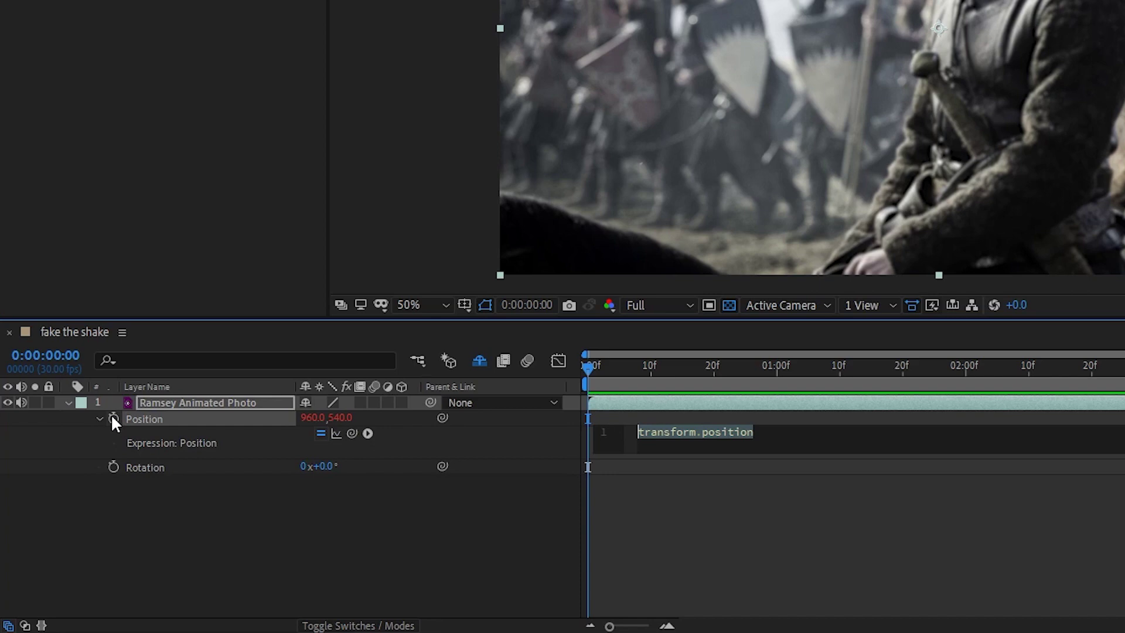
{"action": "type", "text": "wiggle"}
{"action": "key", "text": "Return"}
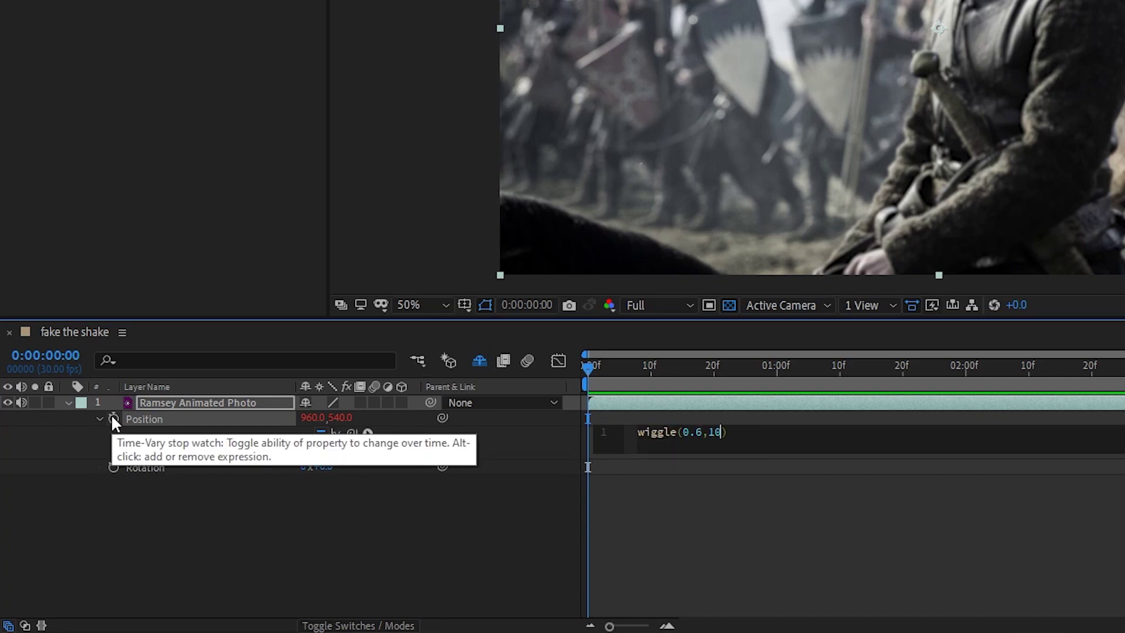
{"action": "left_click", "coordinate": [268, 598]}
{"action": "key", "text": "space"}
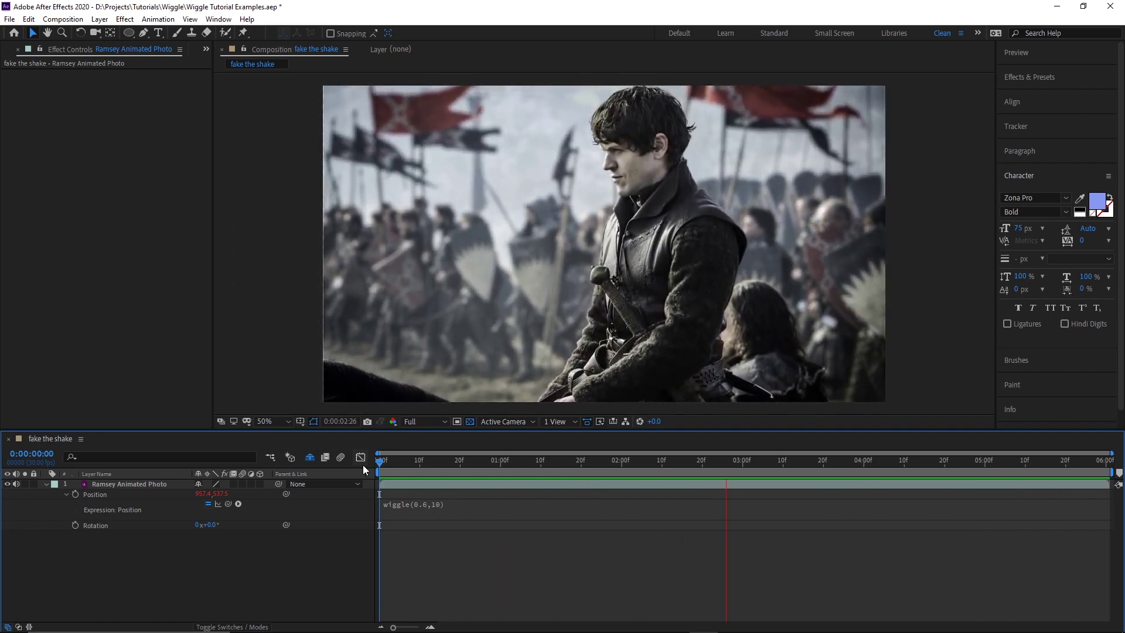
- Add a wiggle(0.5,0.2) expression to the photo's Rotation and preview it
{"action": "type", "text": "w"}
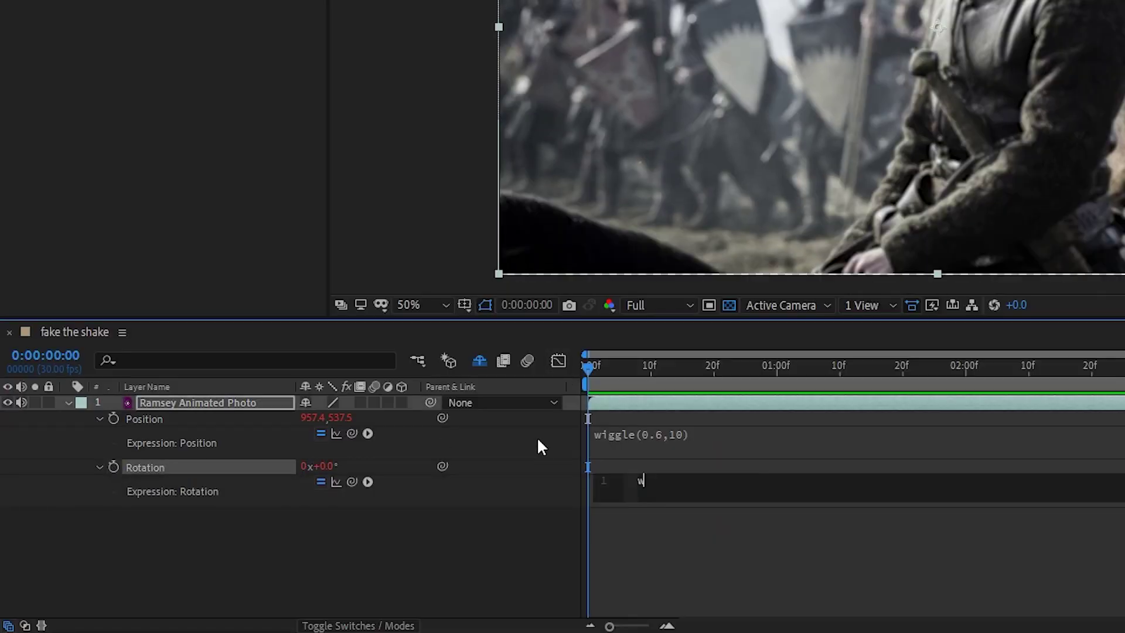
{"action": "type", "text": "iggle(0.5,0.2"}
{"action": "left_click", "coordinate": [512, 553]}
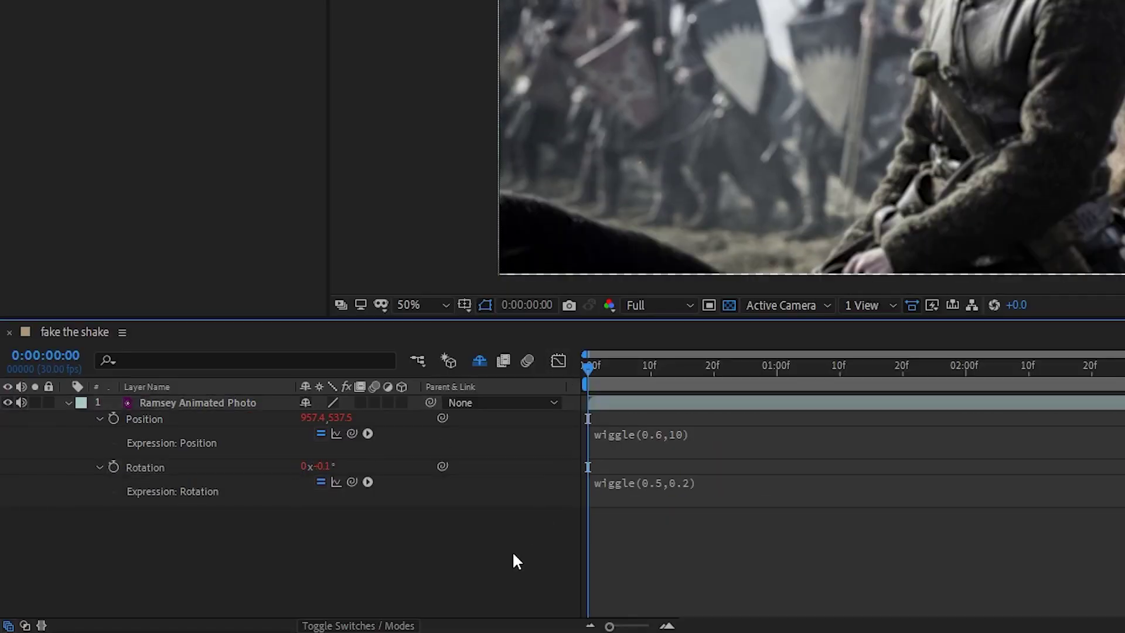
{"action": "key", "text": "space"}
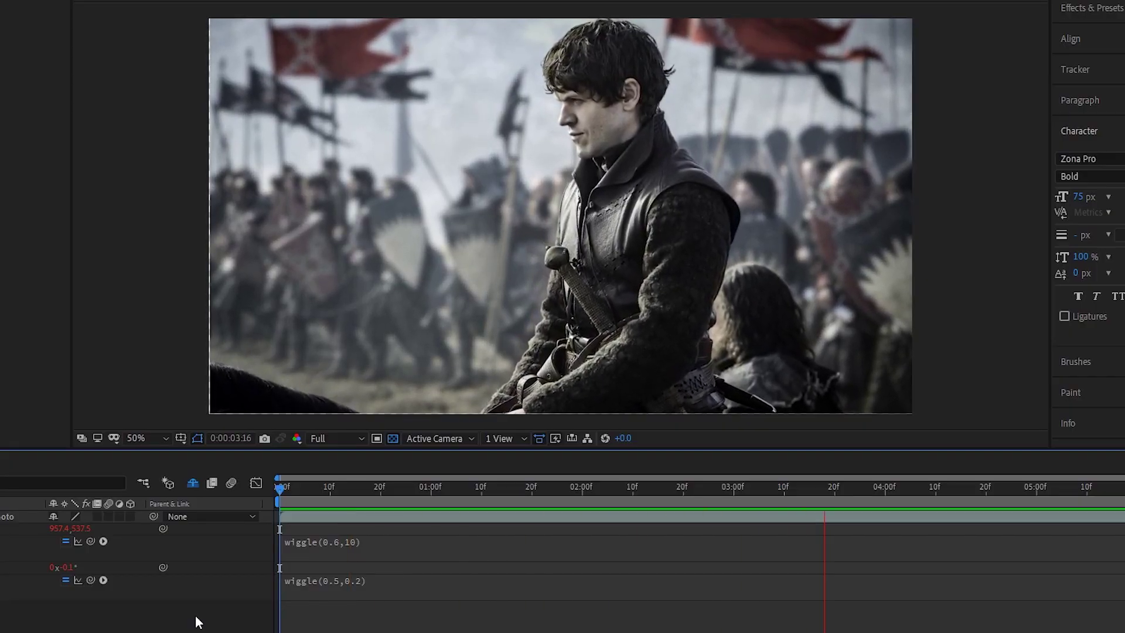
- Try a rotation wiggle amplitude of 1 and preview the stronger motion
{"action": "left_click", "coordinate": [418, 579]}
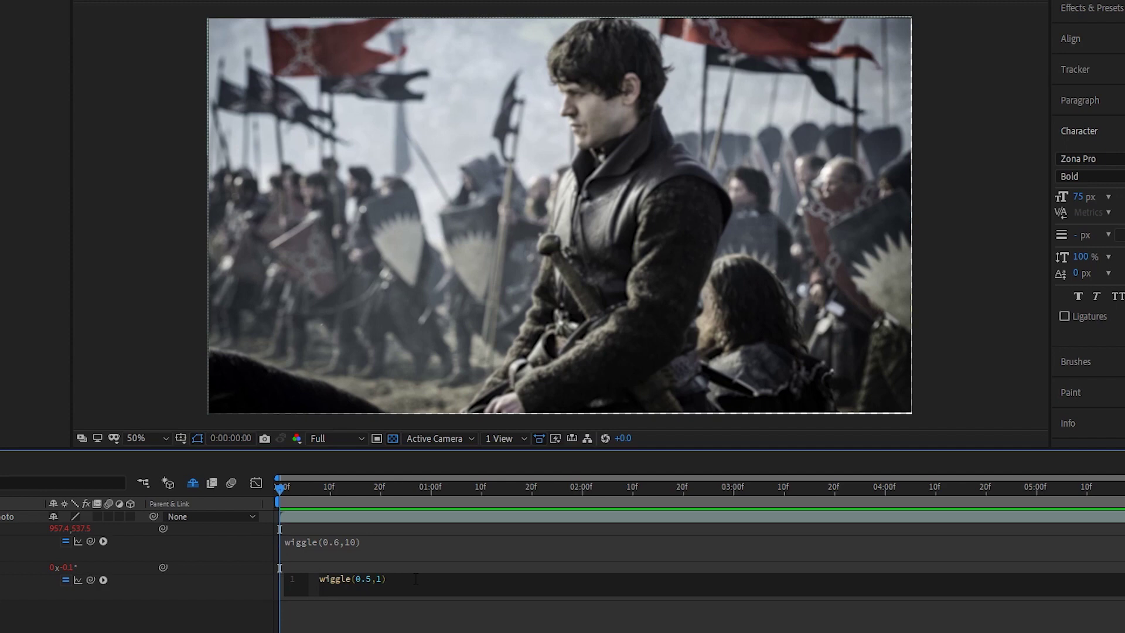
{"action": "left_click", "coordinate": [253, 492]}
{"action": "key", "text": "space"}
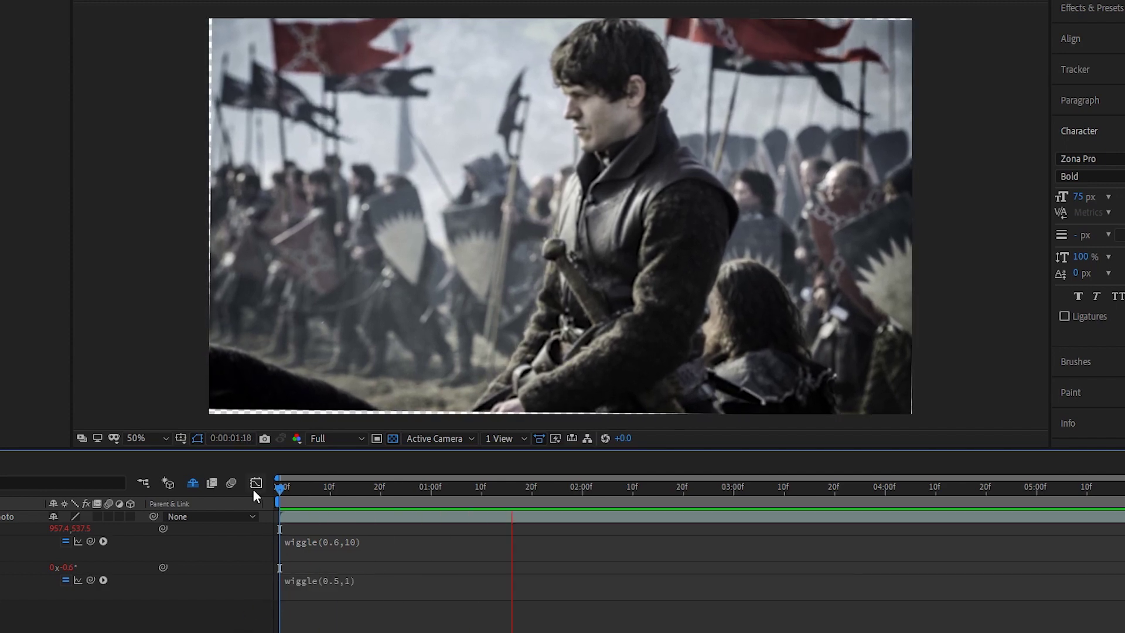
- Set the rotation amplitude back to 0.2 and preview the subtle wiggle
{"action": "left_click", "coordinate": [383, 581]}
{"action": "key", "text": "BackSpace"}
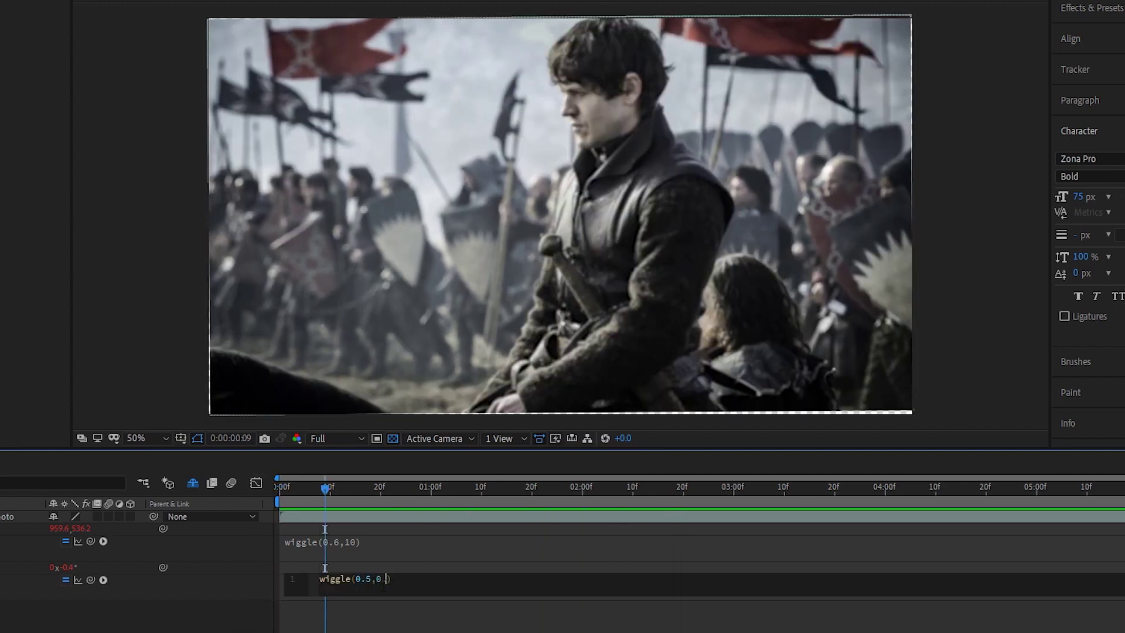
{"action": "left_click", "coordinate": [194, 615]}
{"action": "key", "text": "space"}
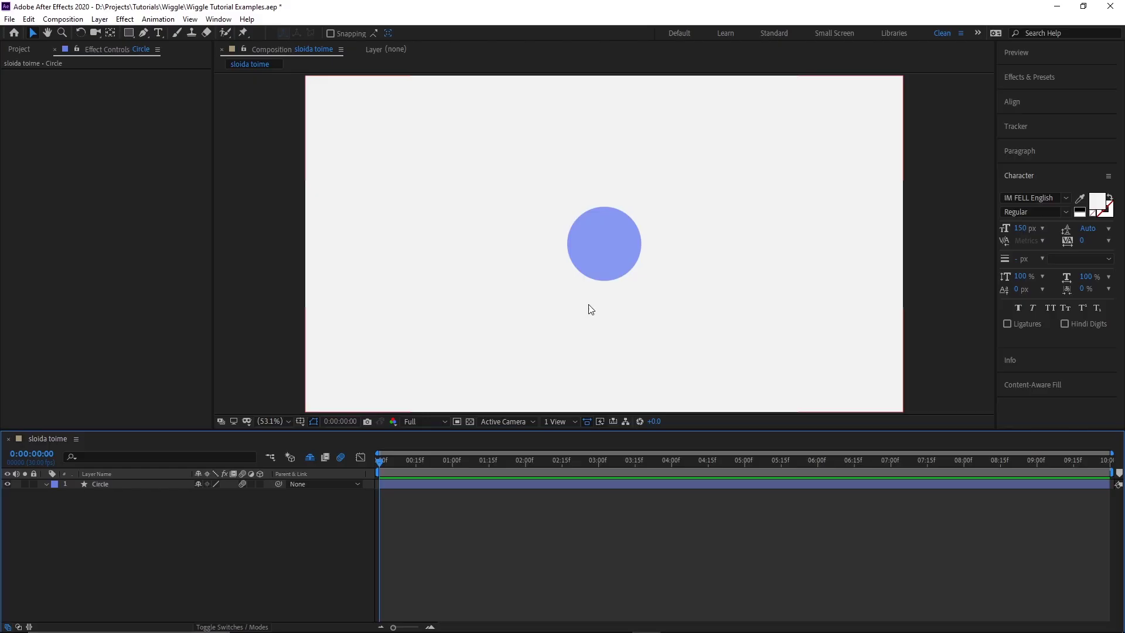
- Add a Slider Control effect to the Circle layer and duplicate it
{"action": "left_click", "coordinate": [128, 484]}
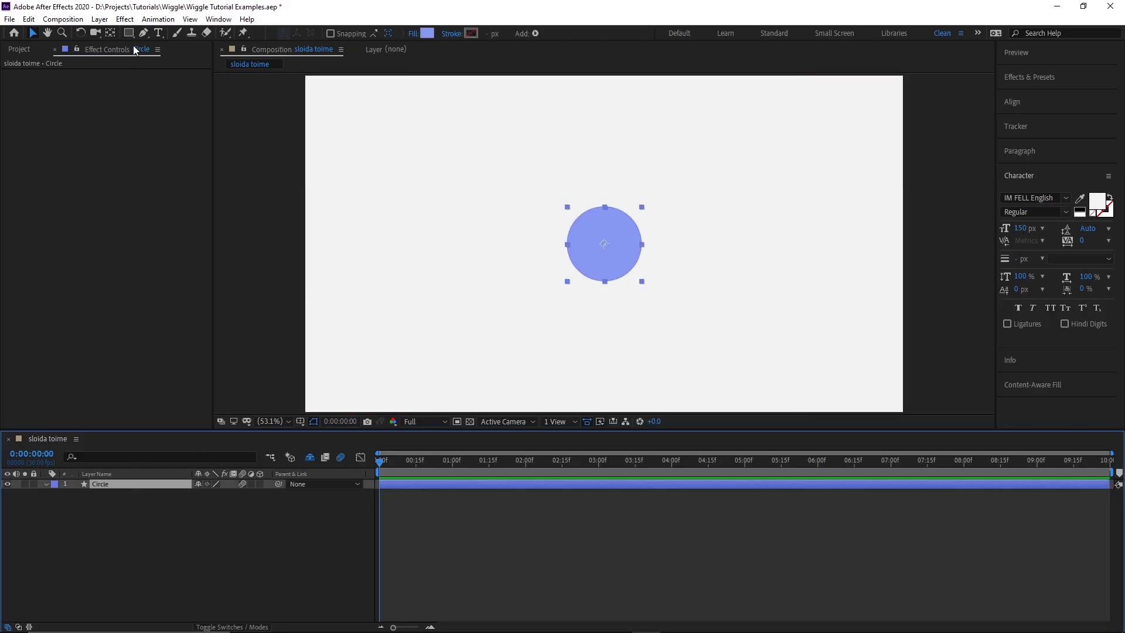
{"action": "left_click", "coordinate": [124, 18]}
{"action": "mouse_move", "coordinate": [203, 173]}
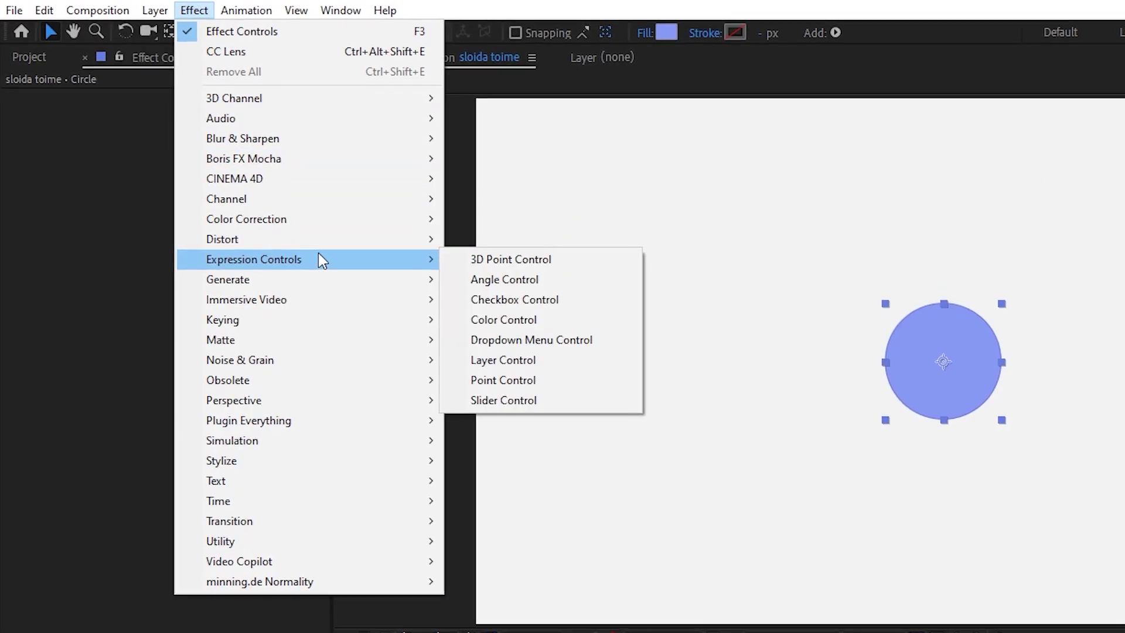
{"action": "left_click", "coordinate": [531, 403]}
{"action": "left_click", "coordinate": [79, 98]}
{"action": "key", "text": "ctrl+d"}
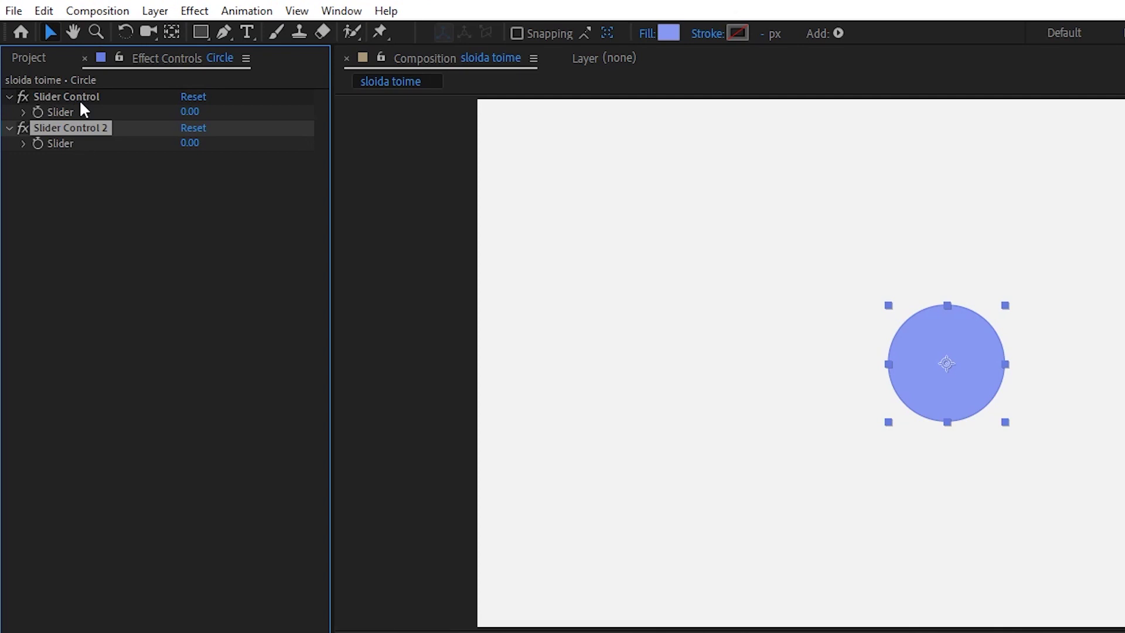
- Rename the two slider controls Frequency and Amount
{"action": "left_click", "coordinate": [80, 96]}
{"action": "key", "text": "Return"}
{"action": "type", "text": "Fre"}
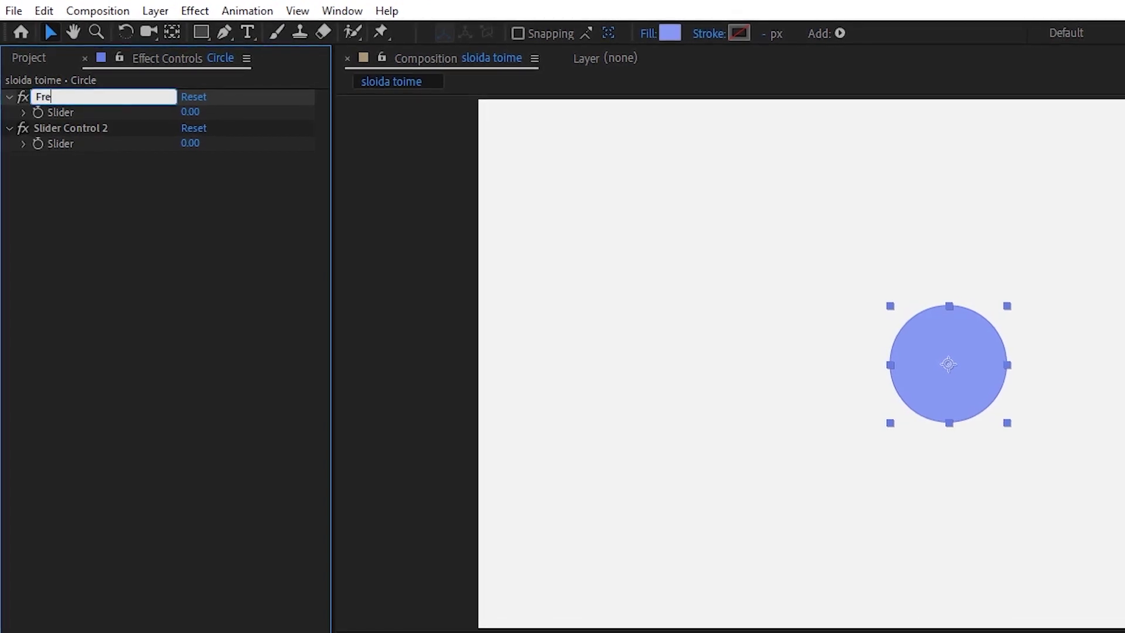
{"action": "type", "text": "quency"}
{"action": "left_click", "coordinate": [85, 130]}
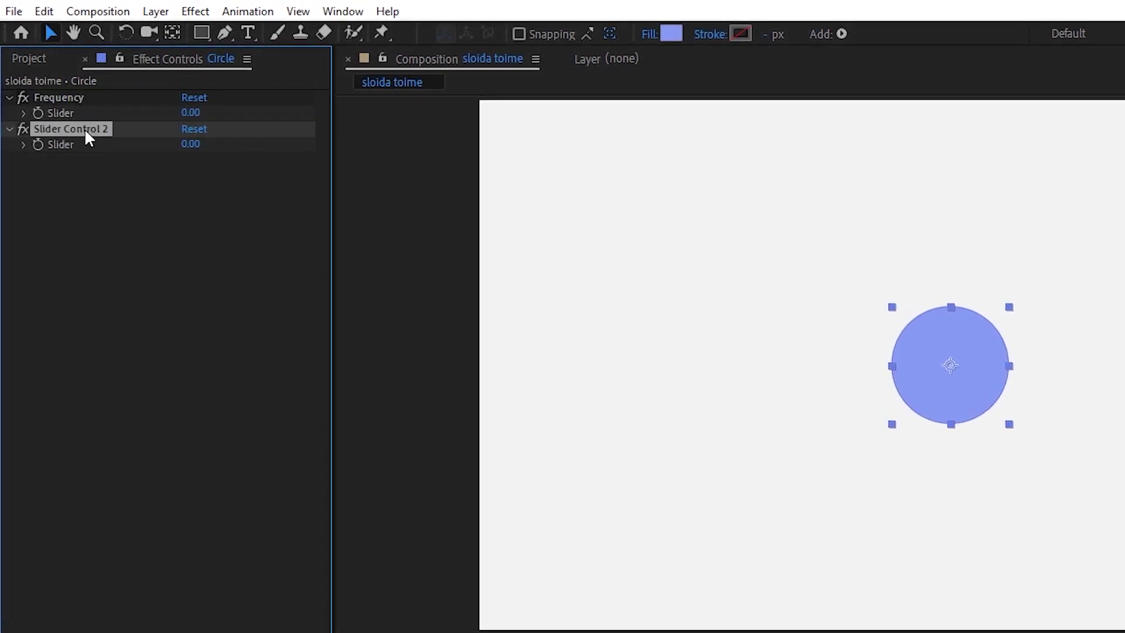
{"action": "key", "text": "Return"}
{"action": "type", "text": "Amount (but really amplitude"}
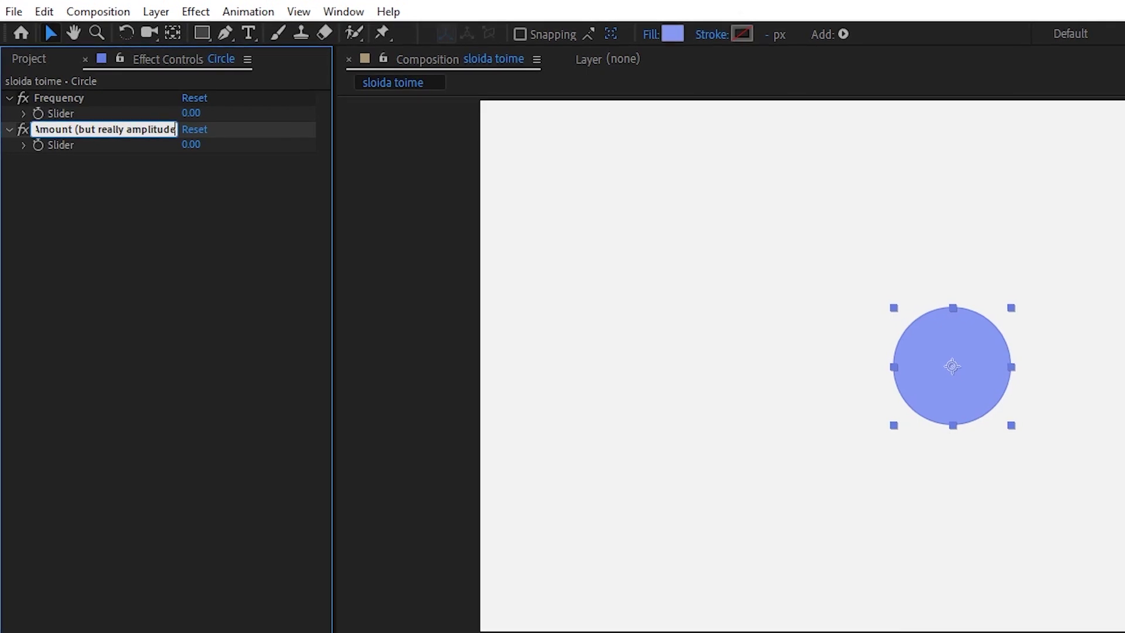
{"action": "key", "text": "BackSpace"}
{"action": "key", "text": "BackSpace"}
{"action": "key", "text": "BackSpace"}
{"action": "key", "text": "BackSpace"}
{"action": "key", "text": "BackSpace"}
{"action": "key", "text": "BackSpace"}
{"action": "key", "text": "BackSpace"}
{"action": "key", "text": "BackSpace"}
{"action": "key", "text": "BackSpace"}
{"action": "key", "text": "BackSpace"}
{"action": "key", "text": "BackSpace"}
{"action": "key", "text": "BackSpace"}
{"action": "key", "text": "BackSpace"}
{"action": "key", "text": "BackSpace"}
{"action": "key", "text": "BackSpace"}
{"action": "key", "text": "BackSpace"}
{"action": "key", "text": "BackSpace"}
{"action": "key", "text": "BackSpace"}
{"action": "key", "text": "BackSpace"}
{"action": "key", "text": "BackSpace"}
{"action": "key", "text": "Return"}
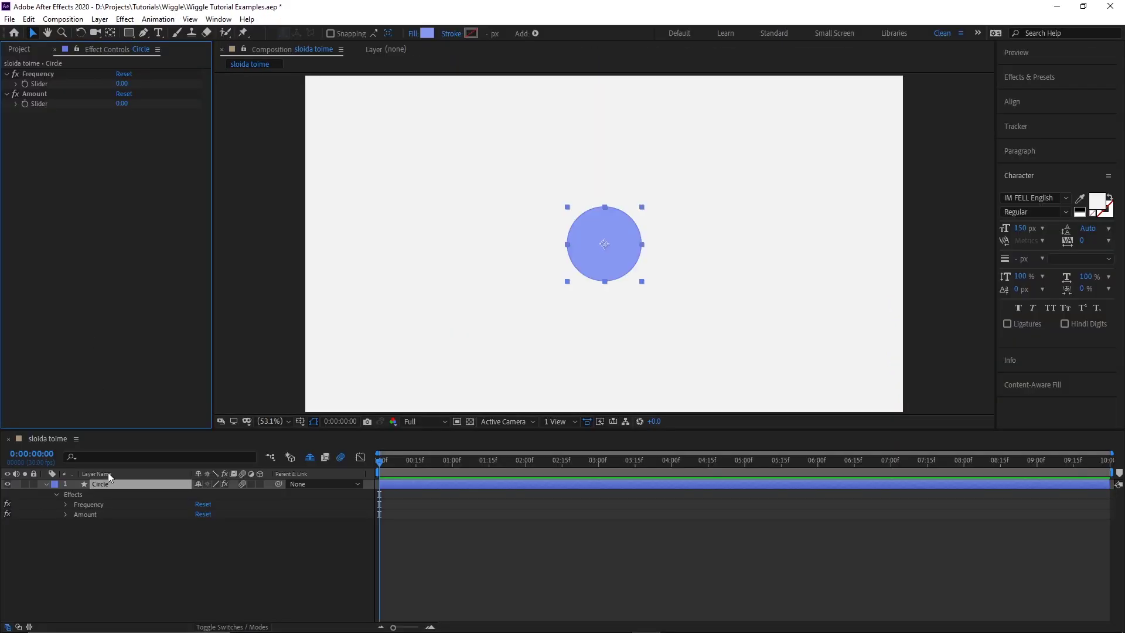
- Give Circle's Position wiggle(effect("Frequency")("Slider"),effect("Amount")("Slider")) by pickwhipping both sliders
{"action": "left_click", "coordinate": [105, 480]}
{"action": "key", "text": "p"}
{"action": "left_click", "coordinate": [77, 494], "text": "alt"}
{"action": "type", "text": "wig"}
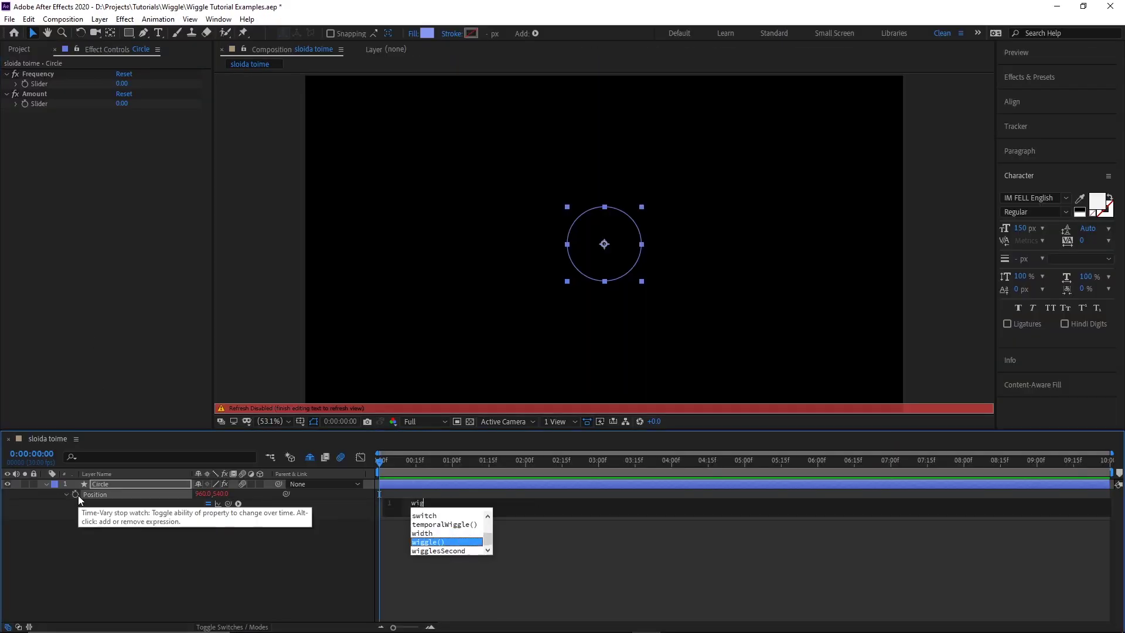
{"action": "type", "text": "gle"}
{"action": "key", "text": "Return"}
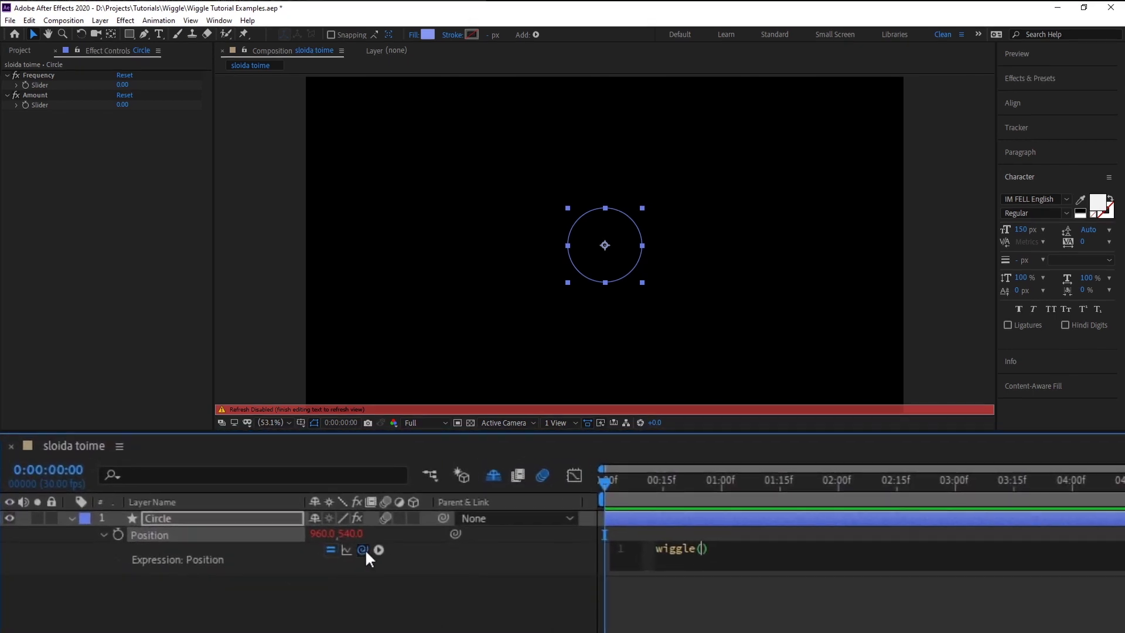
{"action": "left_click_drag", "start_coordinate": [364, 550], "coordinate": [51, 86]}
{"action": "left_click_drag", "start_coordinate": [110, 159], "coordinate": [110, 160]}
{"action": "type", "text": ","}
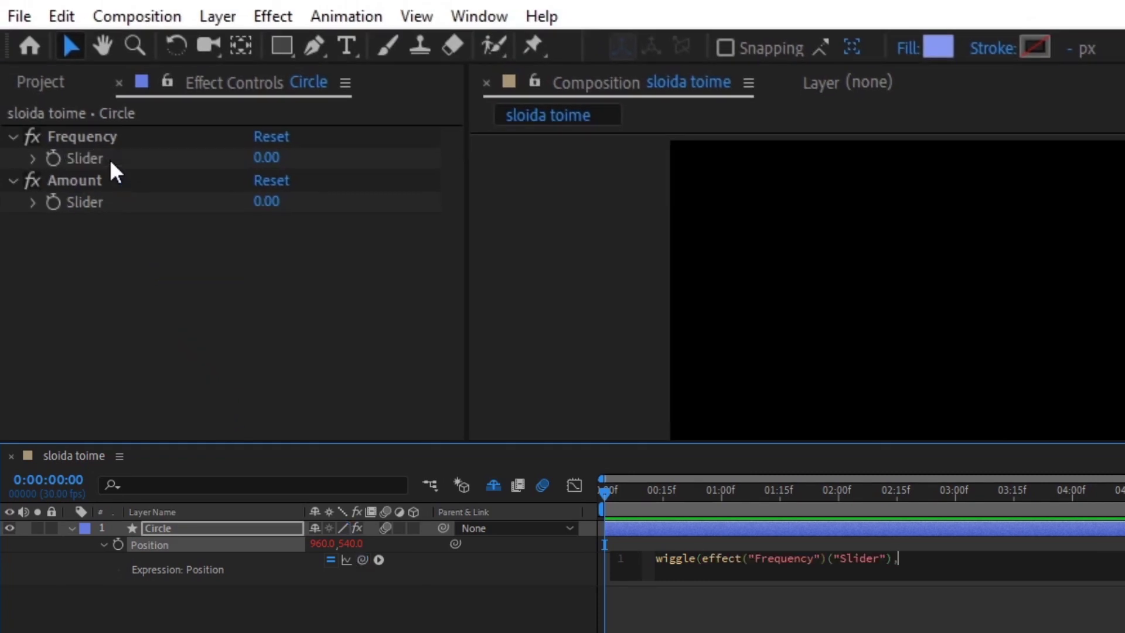
{"action": "left_click_drag", "start_coordinate": [451, 544], "coordinate": [115, 148]}
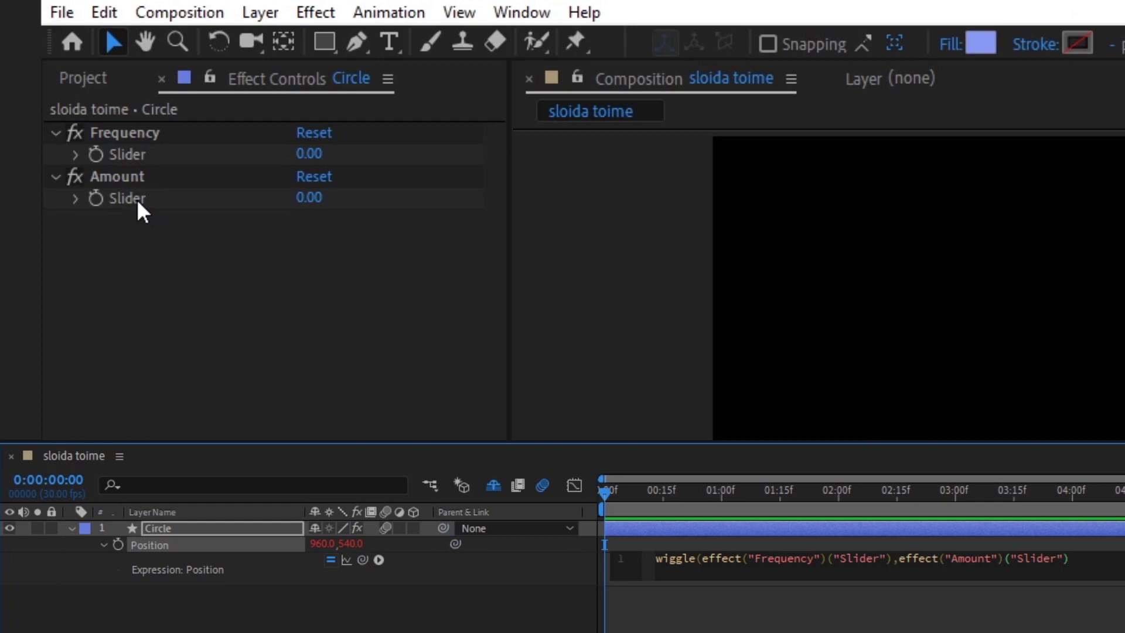
{"action": "type", "text": ")"}
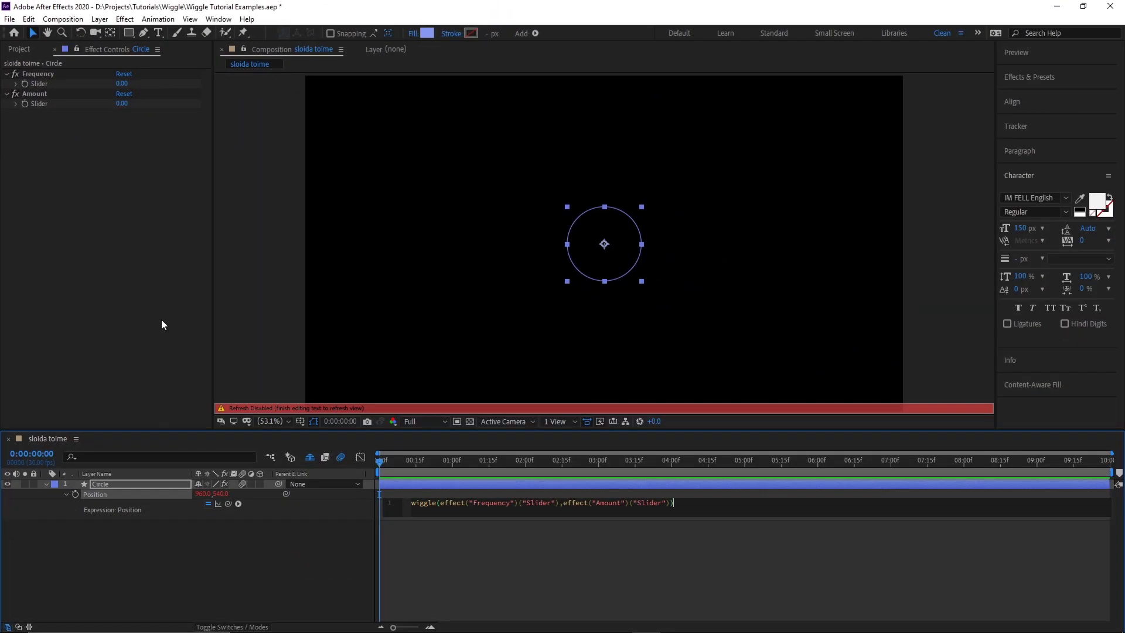
{"action": "left_click", "coordinate": [292, 578]}
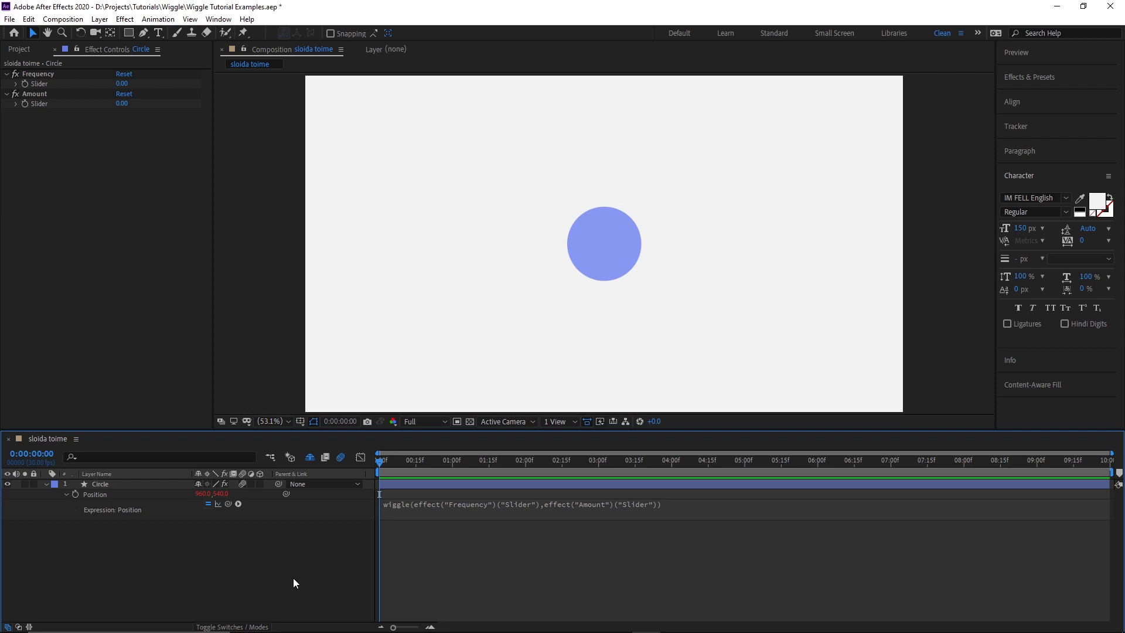
- At the one-second mark, set the Frequency slider to 3
{"action": "left_click_drag", "start_coordinate": [396, 461], "coordinate": [452, 463]}
{"action": "left_click", "coordinate": [122, 83]}
{"action": "type", "text": "3"}
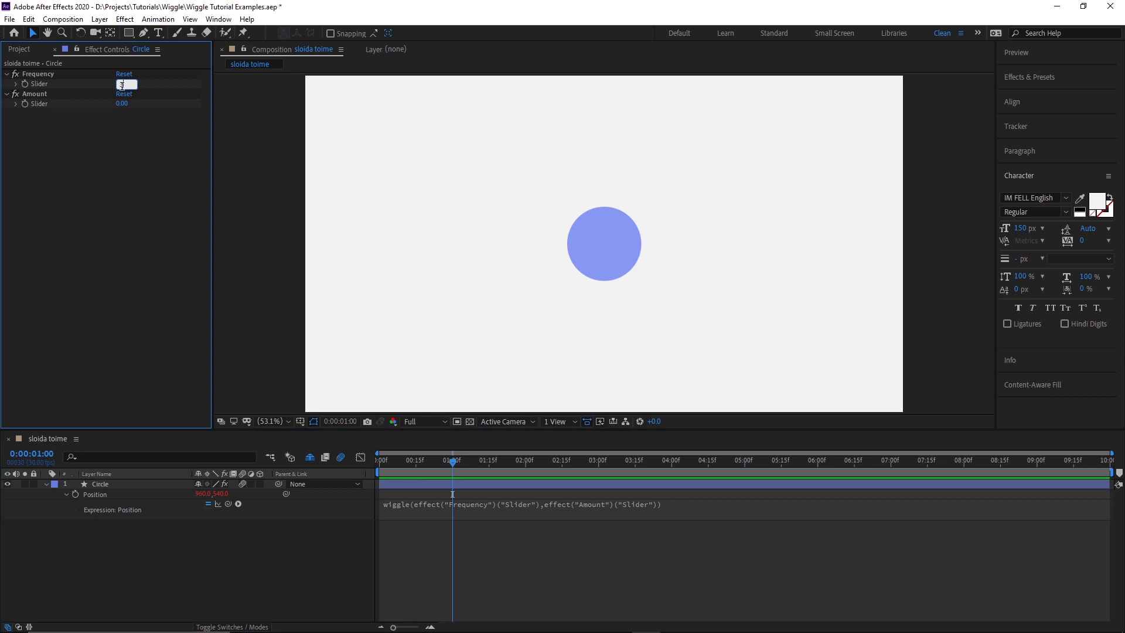
{"action": "key", "text": "Return"}
{"action": "left_click", "coordinate": [27, 94]}
{"action": "left_click", "coordinate": [27, 74]}
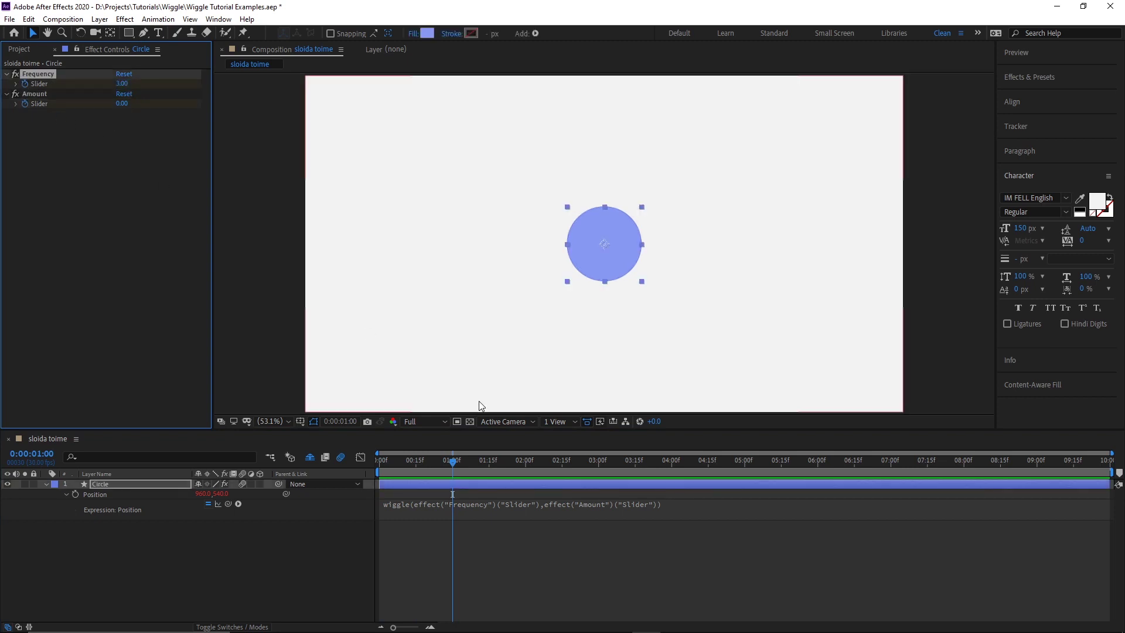
- At five seconds, set Frequency to 5 and Amount to 500, then preview from the start
{"action": "left_click", "coordinate": [743, 460]}
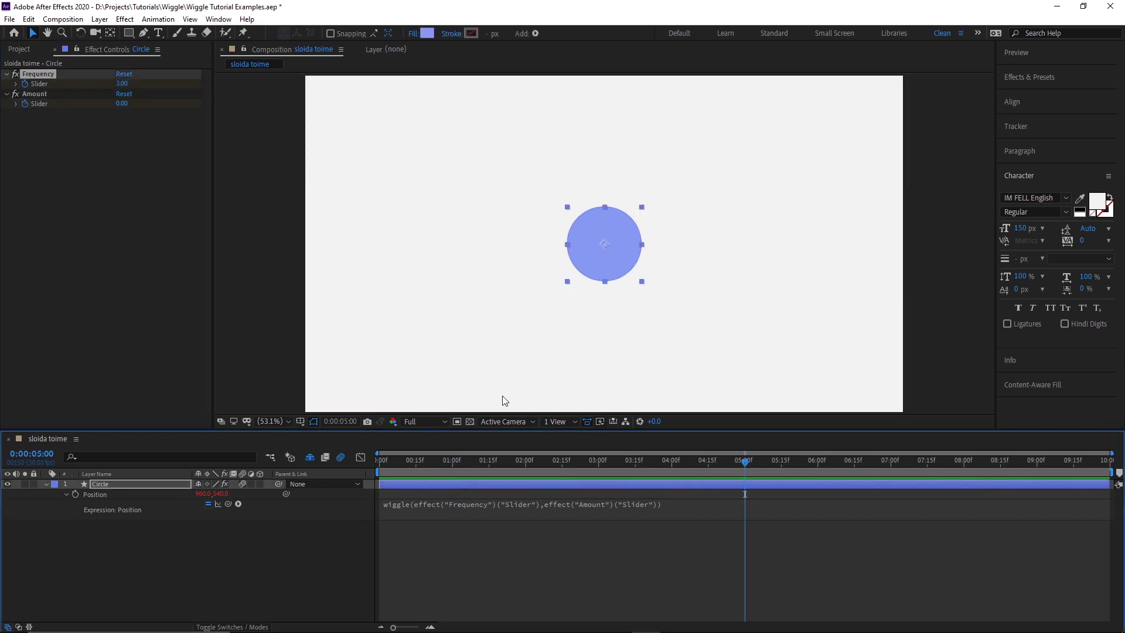
{"action": "left_click", "coordinate": [122, 84]}
{"action": "type", "text": "5"}
{"action": "left_click", "coordinate": [115, 151]}
{"action": "type", "text": "5"}
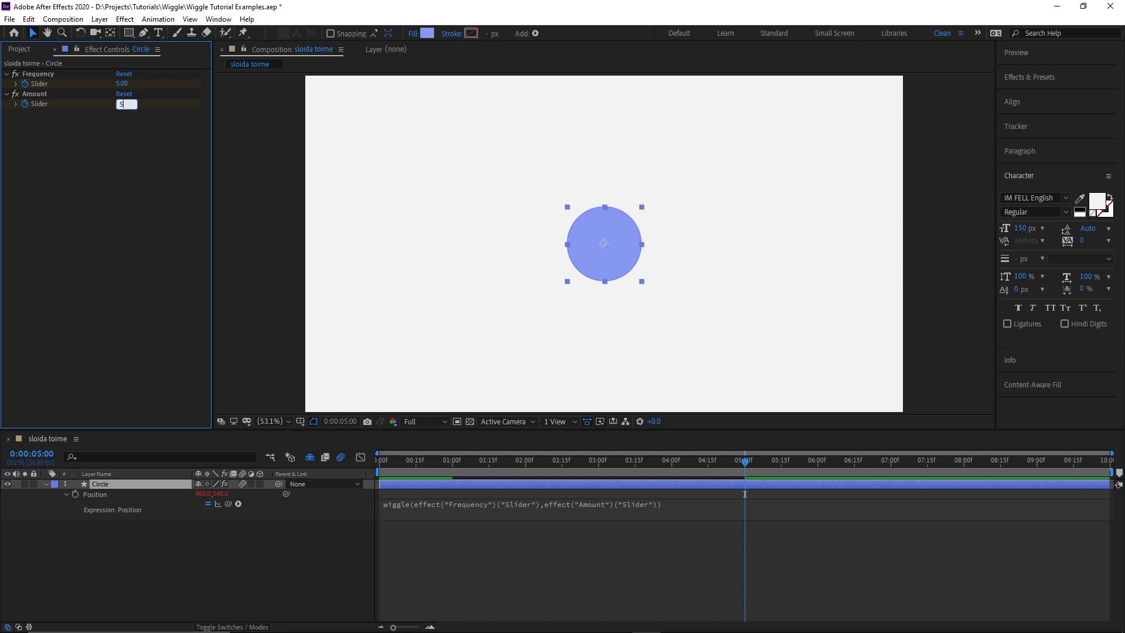
{"action": "type", "text": "00"}
{"action": "key", "text": "Return"}
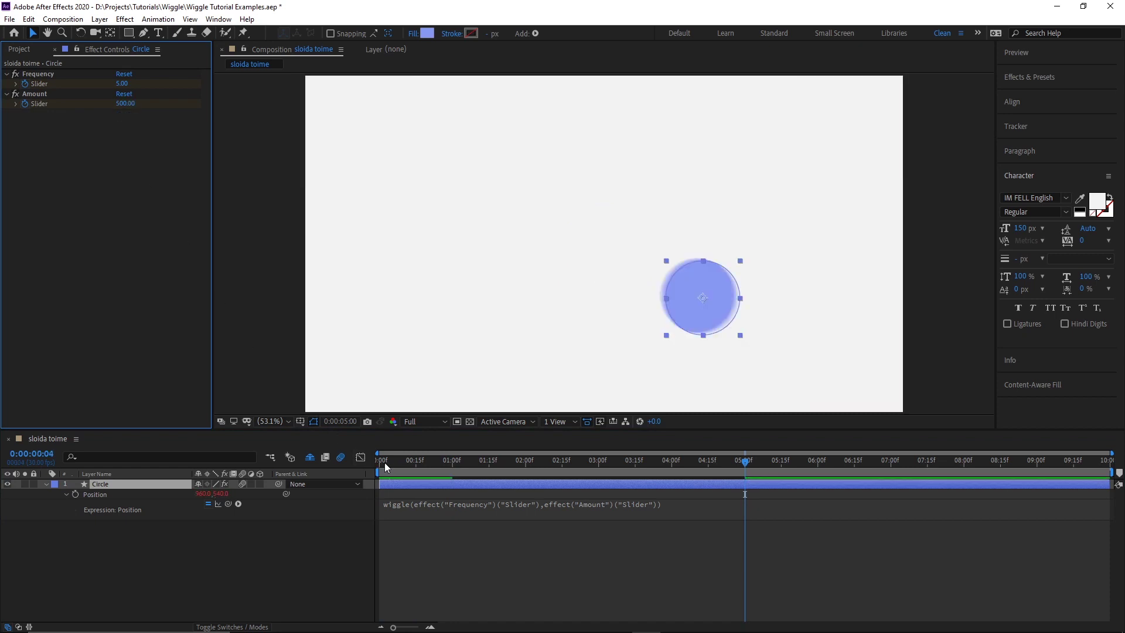
{"action": "left_click", "coordinate": [385, 465]}
{"action": "key", "text": "space"}
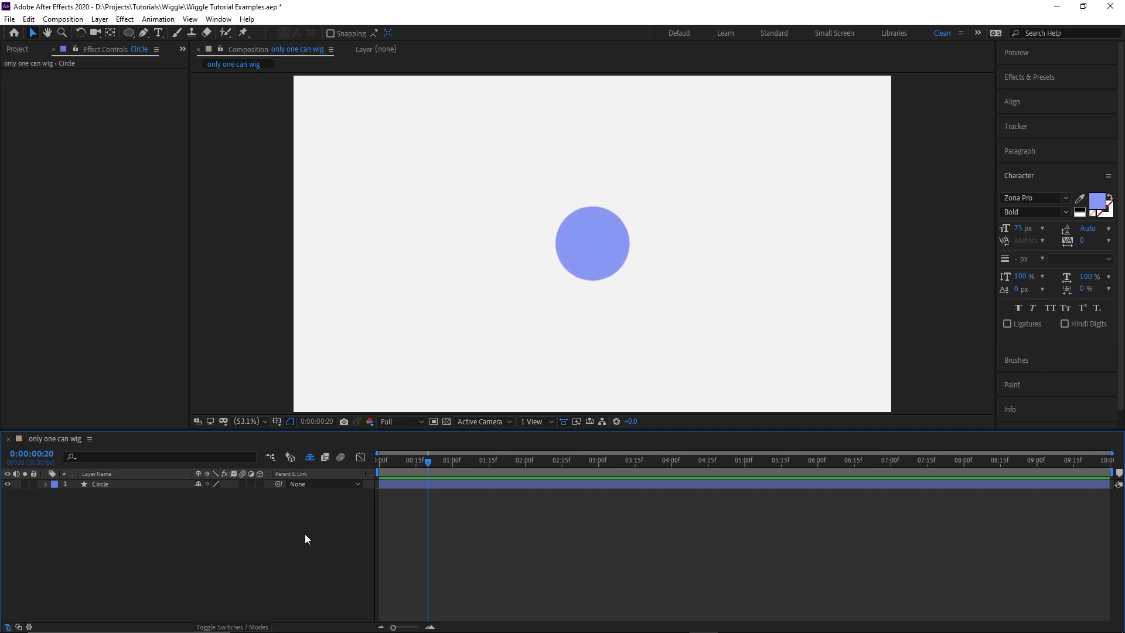
- Give the Circle's Position the expression [100,100]
{"action": "left_click", "coordinate": [102, 485]}
{"action": "key", "text": "p"}
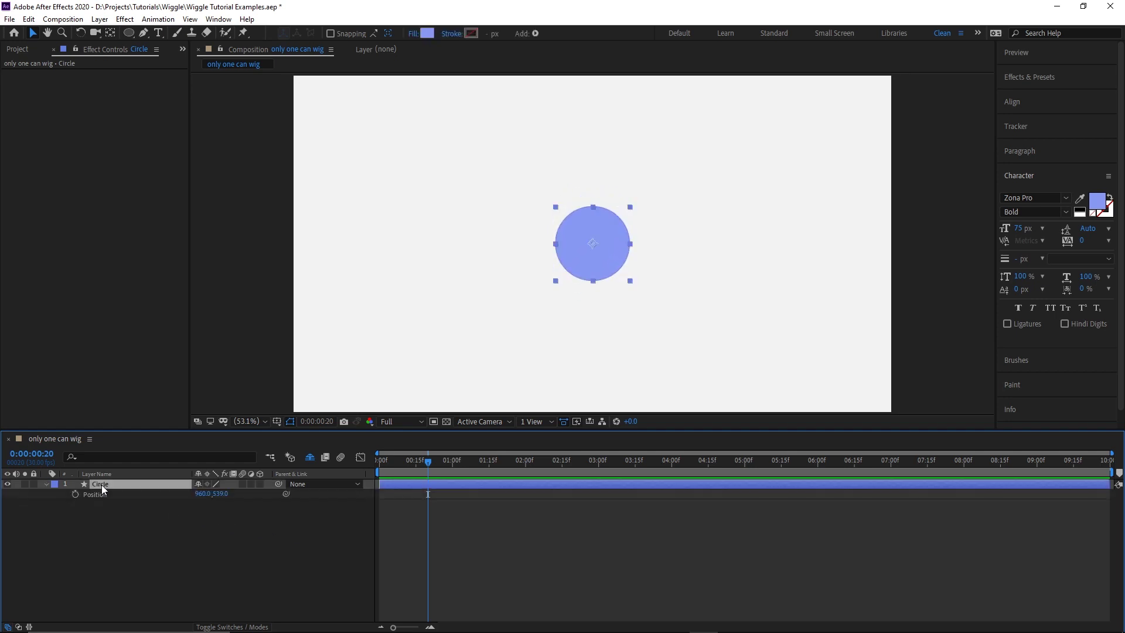
{"action": "left_click", "coordinate": [75, 494], "text": "alt"}
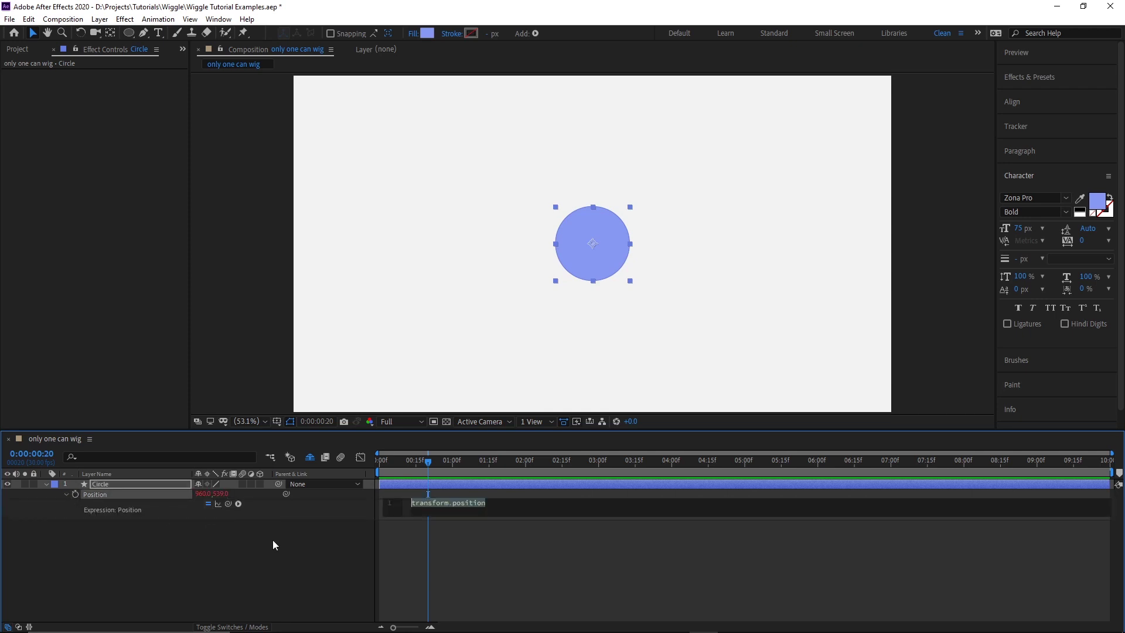
{"action": "type", "text": "[100,100"}
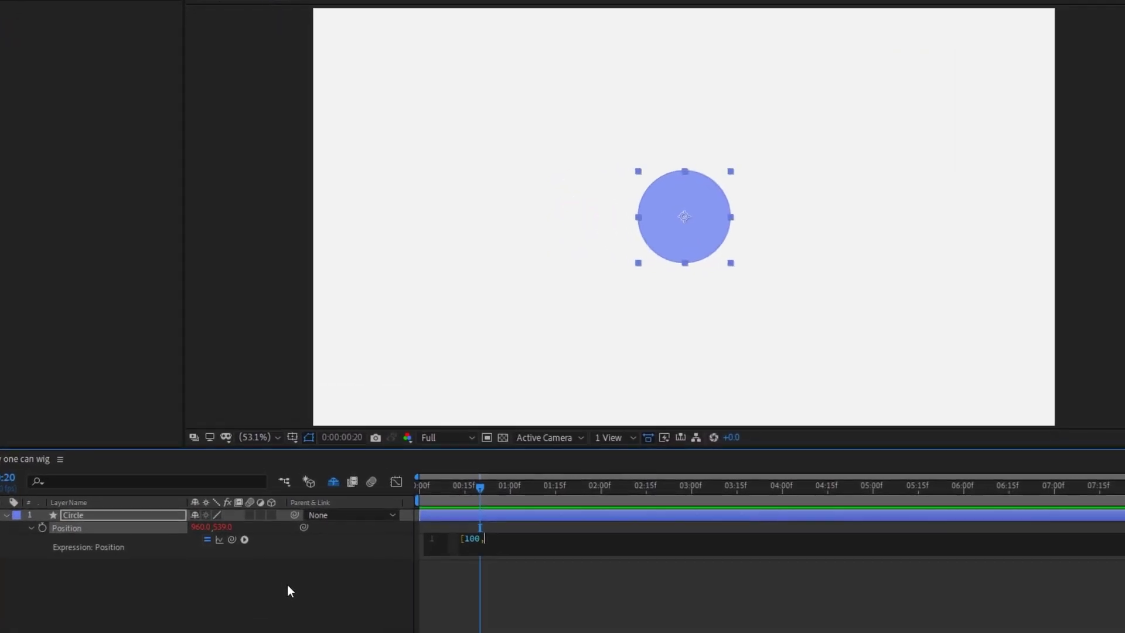
{"action": "type", "text": "]"}
{"action": "left_click", "coordinate": [287, 584]}
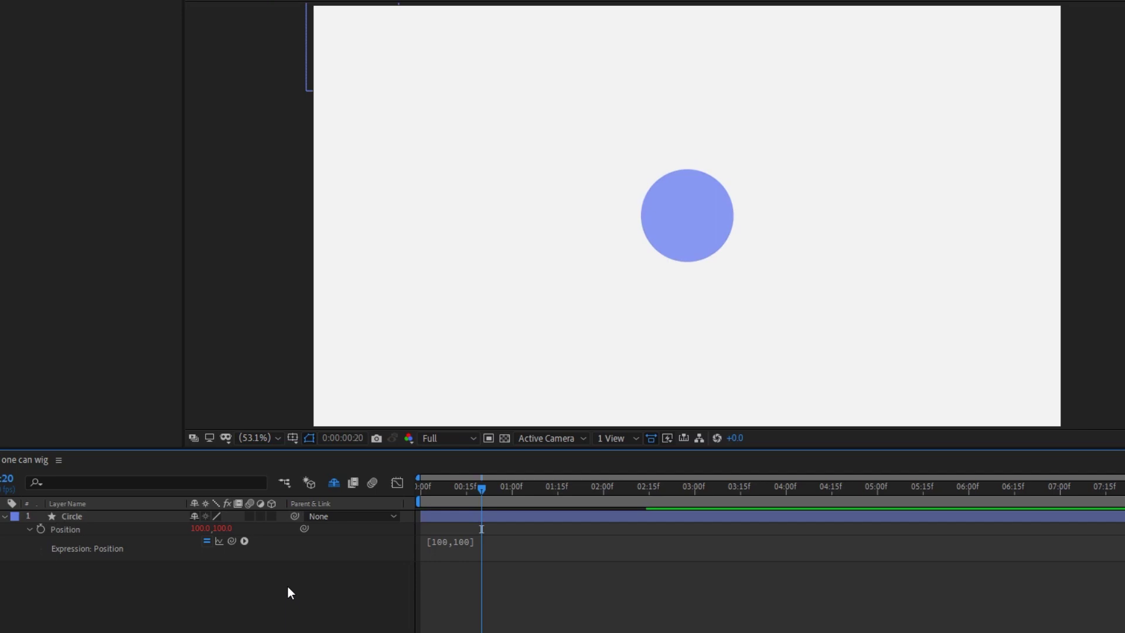
- Test Position keyframes at the start and about two seconds, scrub, then select both keyframes
{"action": "left_click", "coordinate": [476, 488]}
{"action": "left_click_drag", "start_coordinate": [219, 529], "coordinate": [341, 529]}
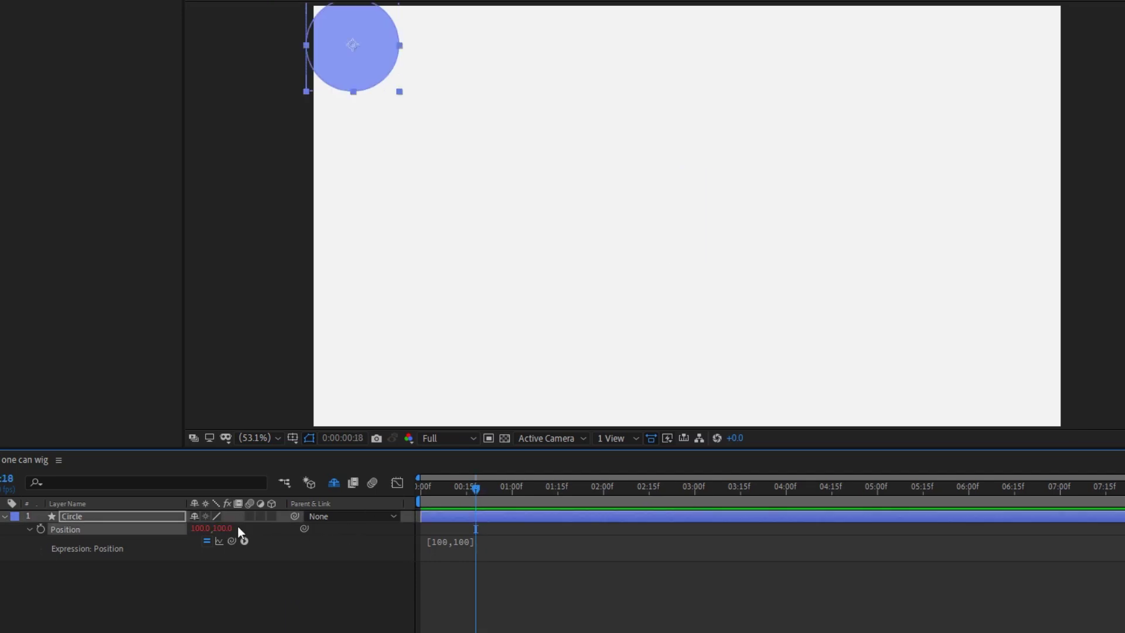
{"action": "left_click", "coordinate": [41, 529]}
{"action": "left_click", "coordinate": [613, 488]}
{"action": "left_click_drag", "start_coordinate": [222, 529], "coordinate": [479, 530]}
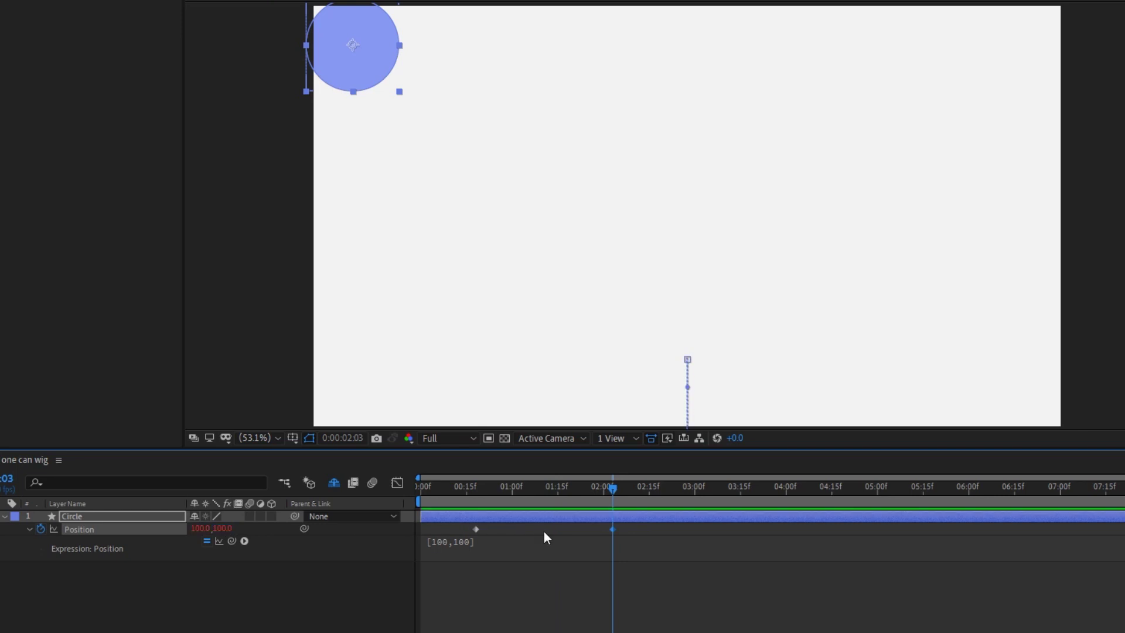
{"action": "left_click_drag", "start_coordinate": [590, 497], "coordinate": [455, 500]}
{"action": "left_click_drag", "start_coordinate": [647, 523], "coordinate": [477, 535]}
- Delete the Position keyframes and replace the expression [100,100] with value
{"action": "key", "text": "Delete"}
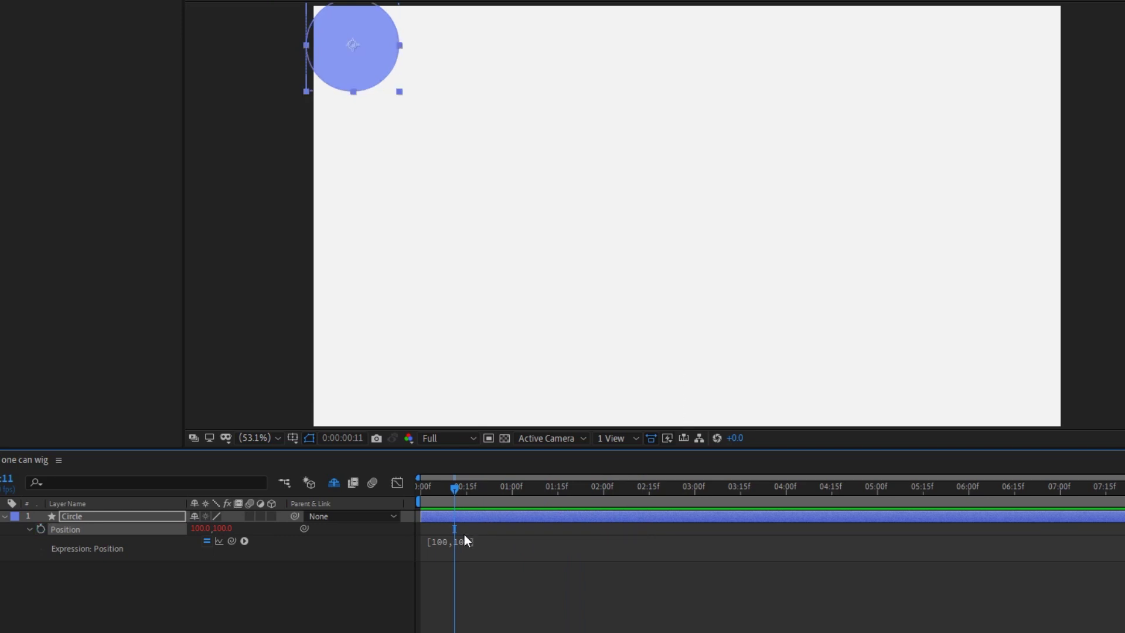
{"action": "left_click", "coordinate": [448, 544]}
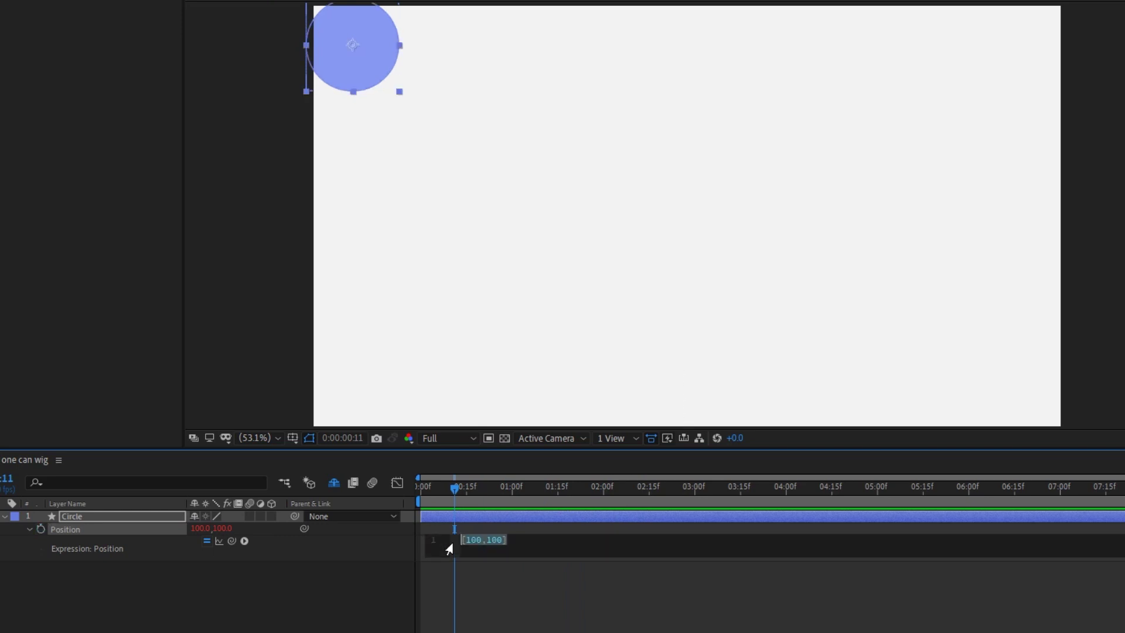
{"action": "type", "text": "value"}
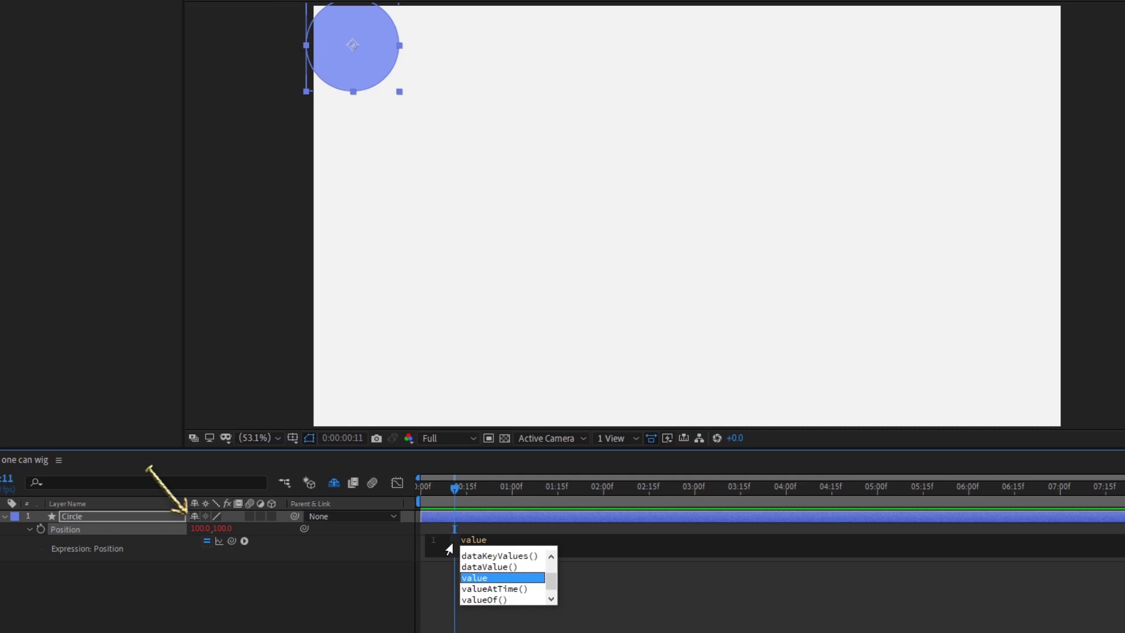
{"action": "left_click", "coordinate": [389, 594]}
- Set the Circle's Position to 941, 552 near the comp centre
{"action": "left_click", "coordinate": [294, 542]}
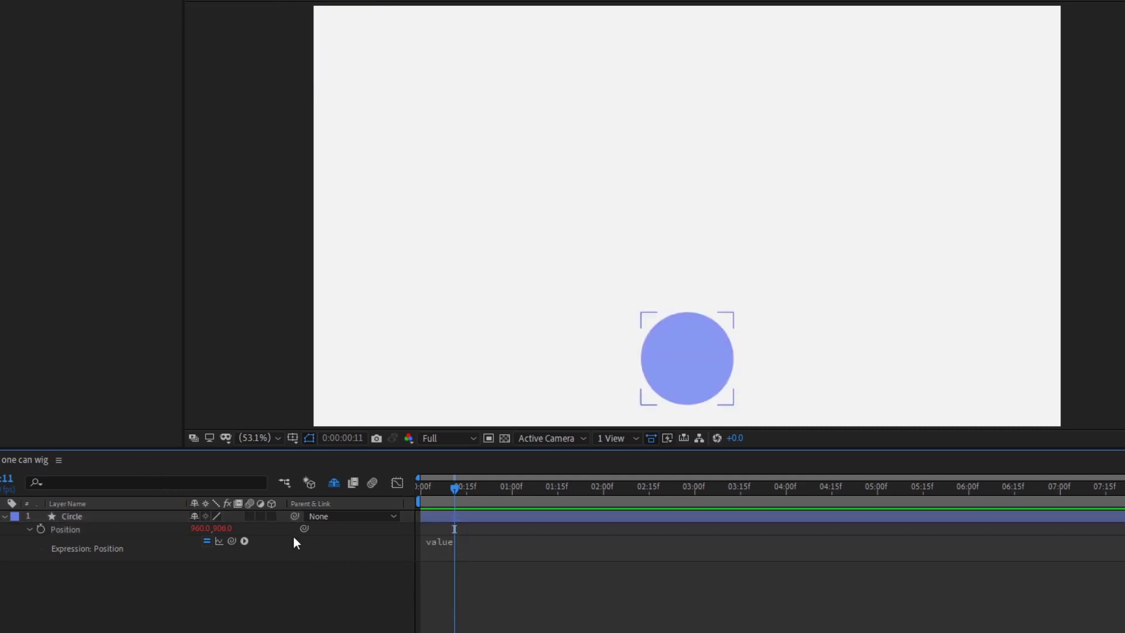
{"action": "left_click_drag", "start_coordinate": [229, 530], "coordinate": [88, 530]}
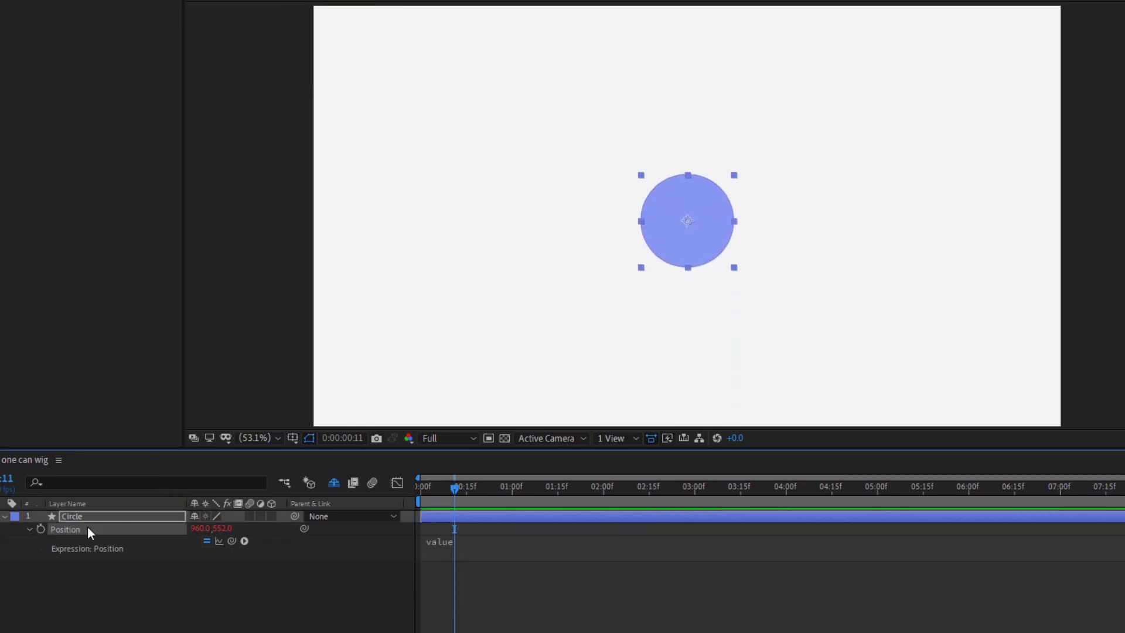
{"action": "mouse_move", "coordinate": [199, 527]}
{"action": "left_mouse_down"}
{"action": "mouse_move", "coordinate": [74, 527]}
{"action": "mouse_move", "coordinate": [236, 528]}
{"action": "mouse_move", "coordinate": [131, 527]}
{"action": "mouse_move", "coordinate": [192, 527]}
{"action": "left_mouse_up"}
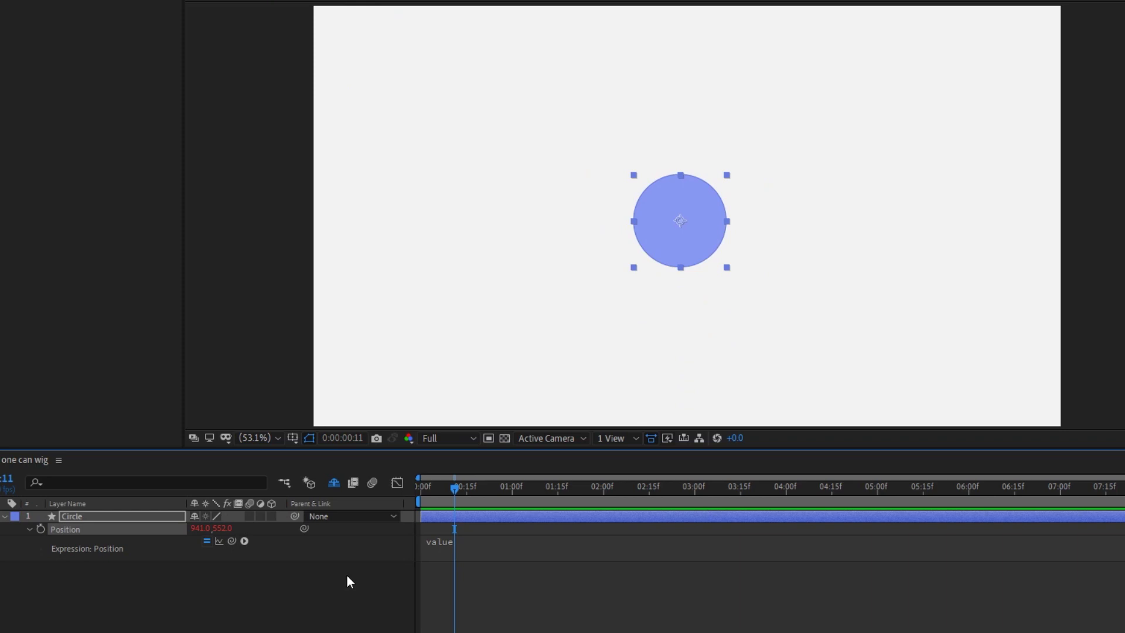
- Rewrite the Position expression as [value[0], wiggle(1,100)[1]]
{"action": "left_click", "coordinate": [347, 576]}
{"action": "left_click", "coordinate": [460, 544]}
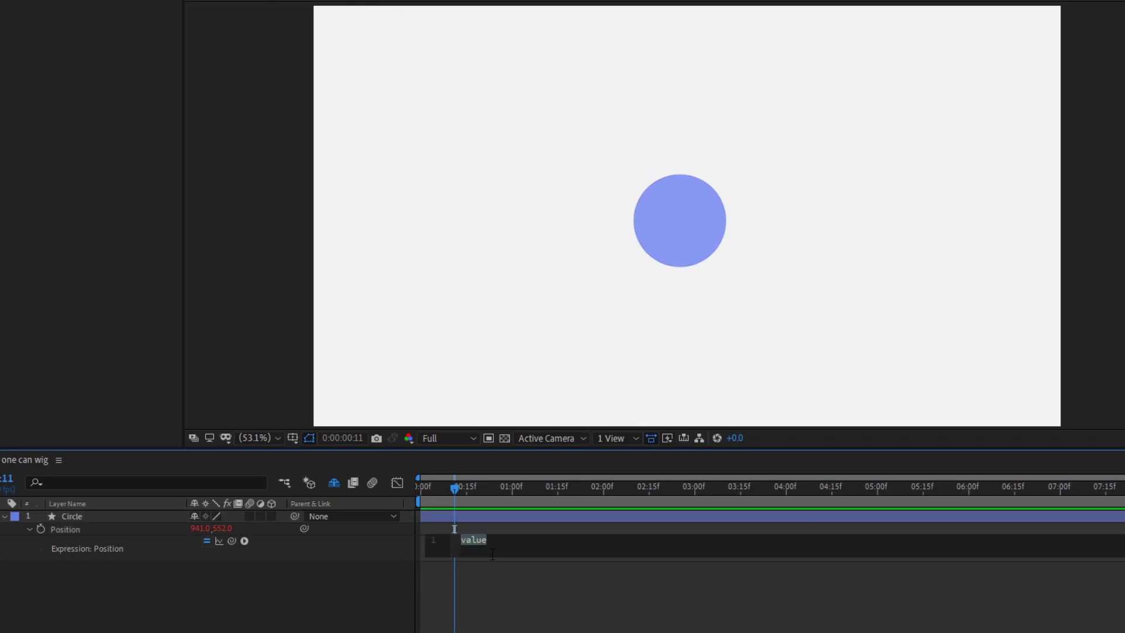
{"action": "key", "text": "BackSpace"}
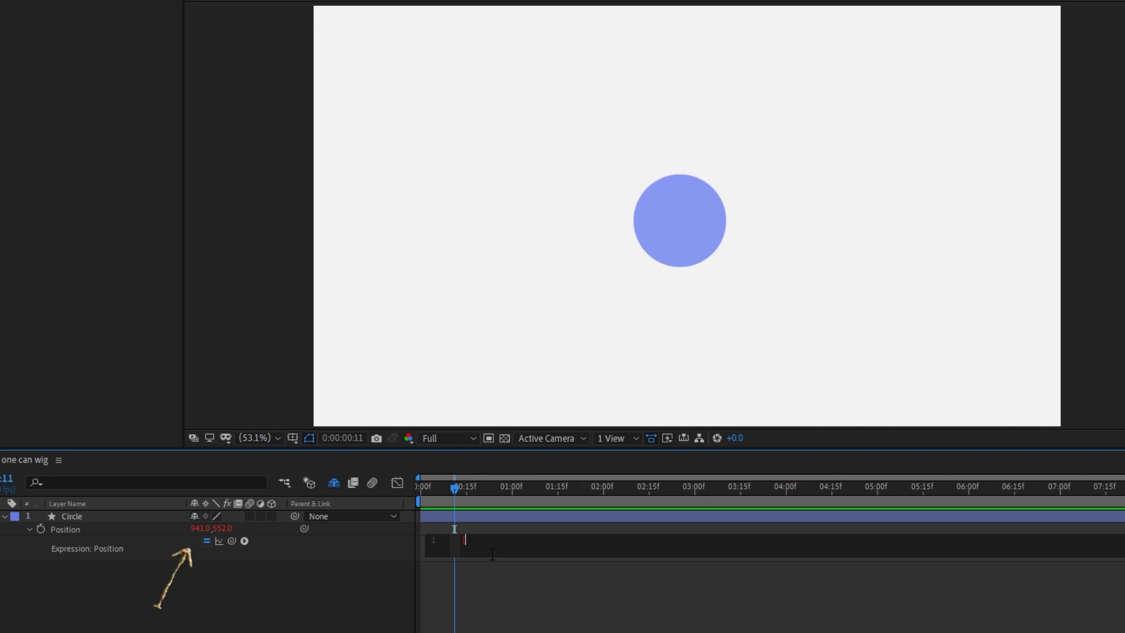
{"action": "type", "text": "[value[0"}
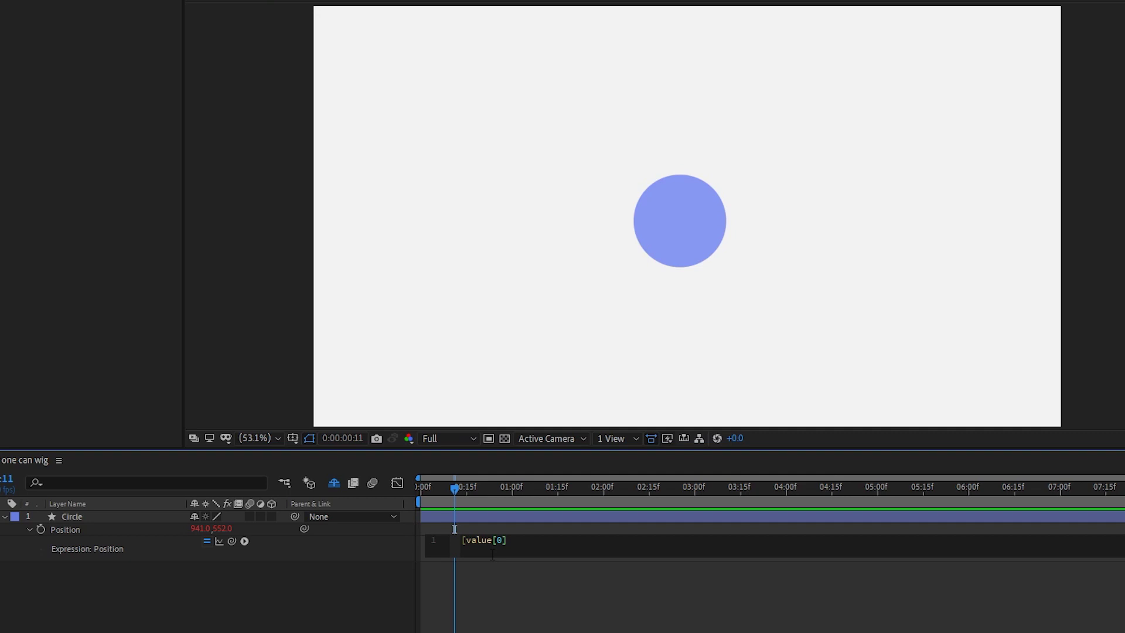
{"action": "type", "text": ", wiggle"}
{"action": "key", "text": "Return"}
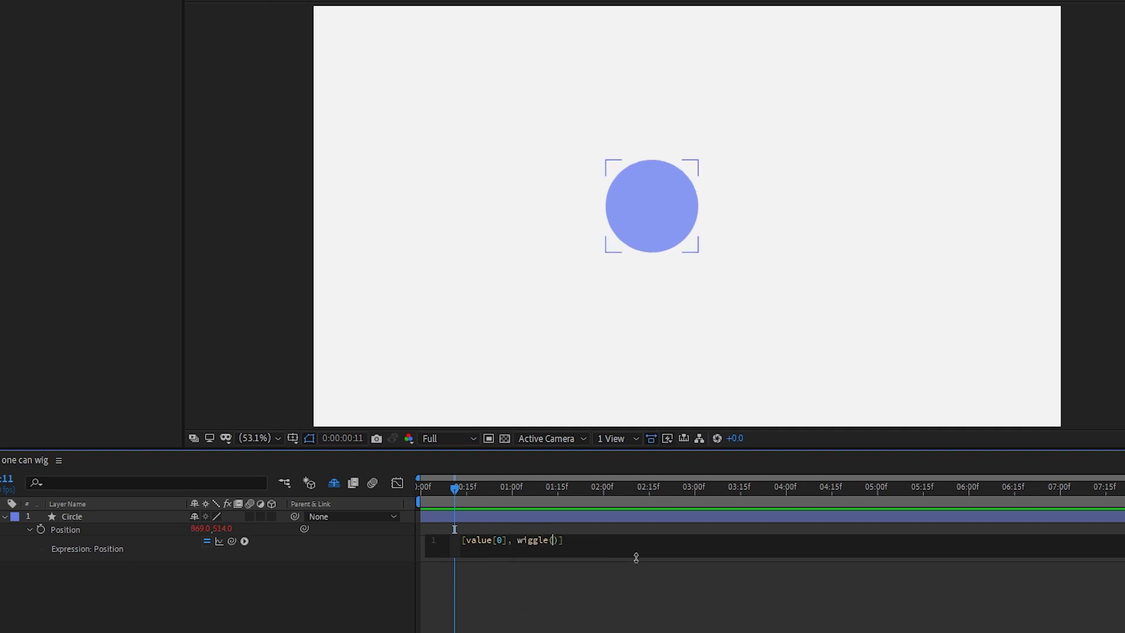
{"action": "type", "text": "1,100"}
{"action": "key", "text": "Right"}
{"action": "type", "text": "[1]"}
{"action": "left_click", "coordinate": [356, 588]}
- Preview the vertical-only wiggle from the start, then return to the first frame
{"action": "left_click_drag", "start_coordinate": [454, 488], "coordinate": [419, 486]}
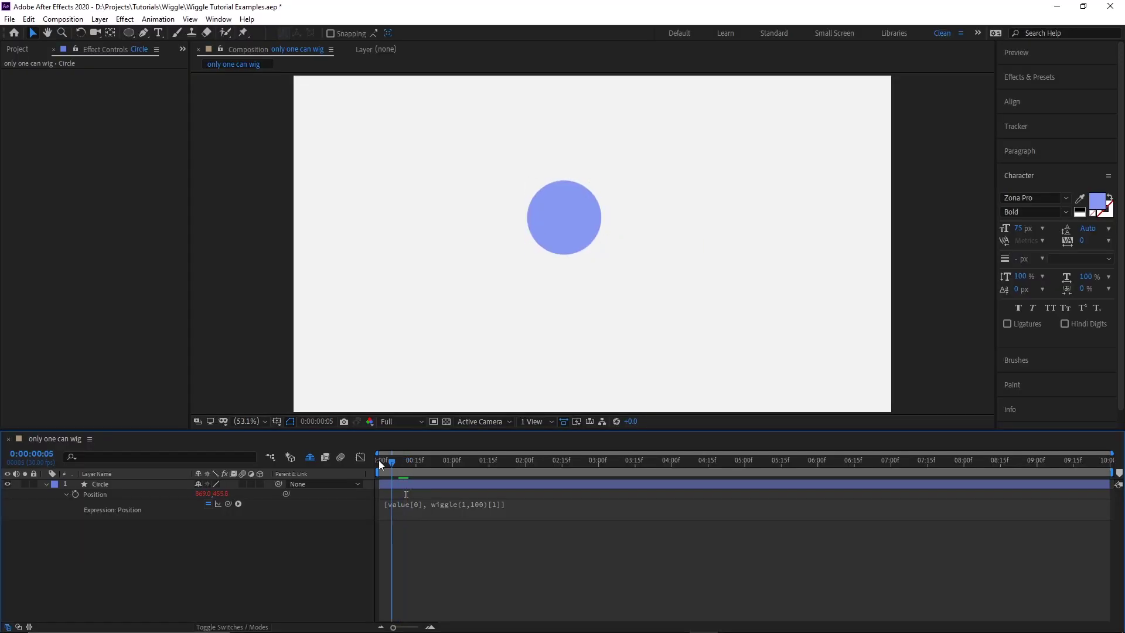
{"action": "left_click", "coordinate": [378, 459]}
{"action": "key", "text": "space"}
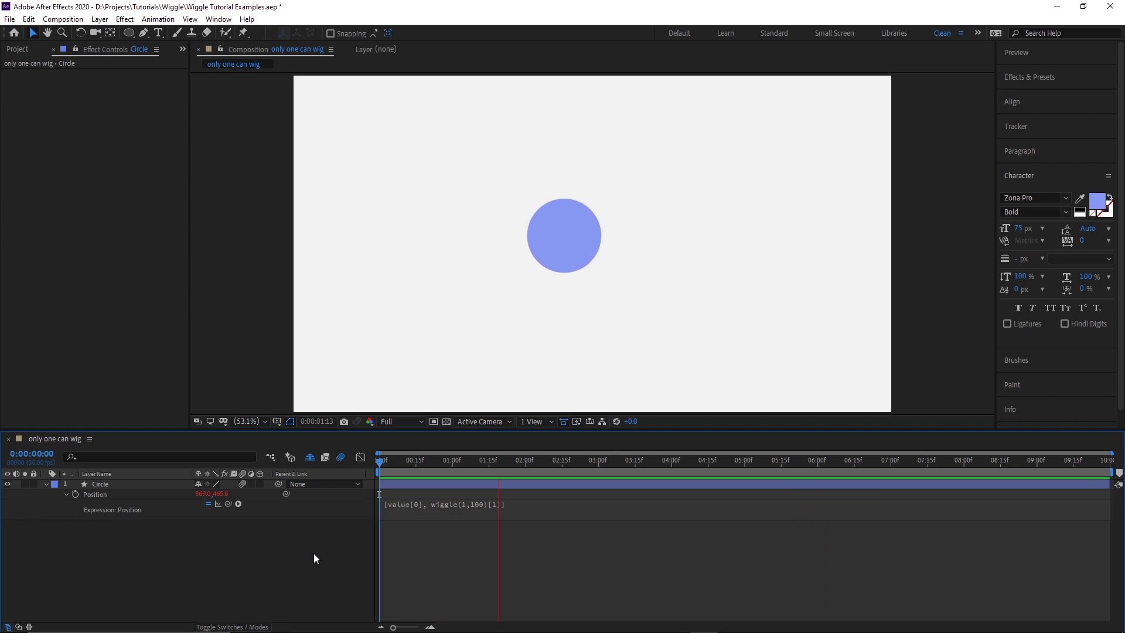
{"action": "left_click", "coordinate": [392, 464]}
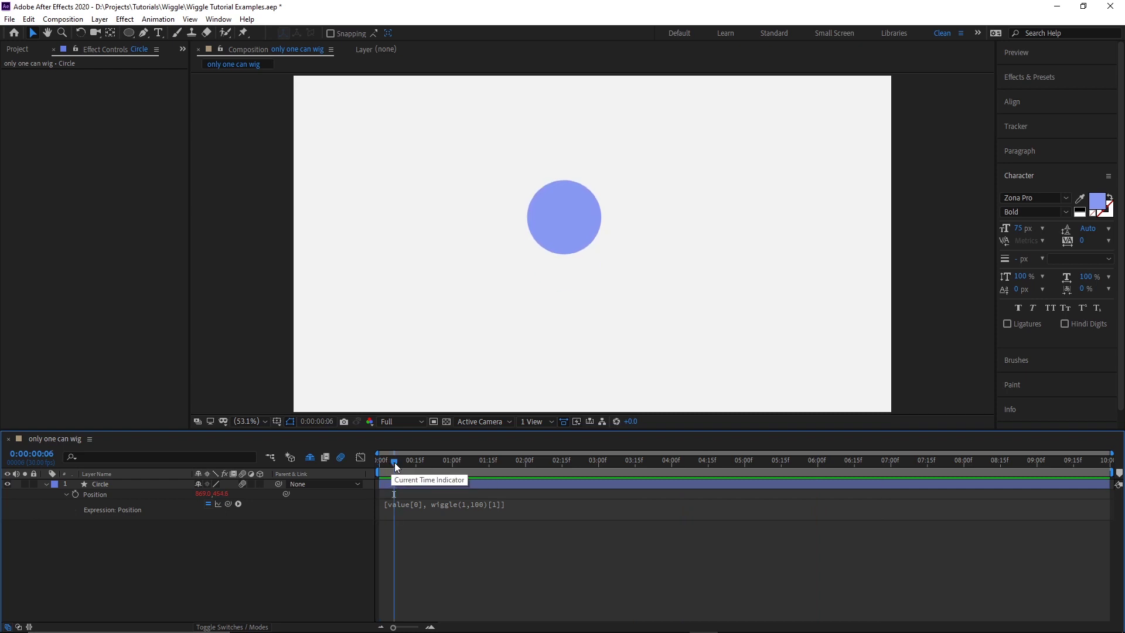
{"action": "left_click_drag", "start_coordinate": [395, 462], "coordinate": [358, 466]}
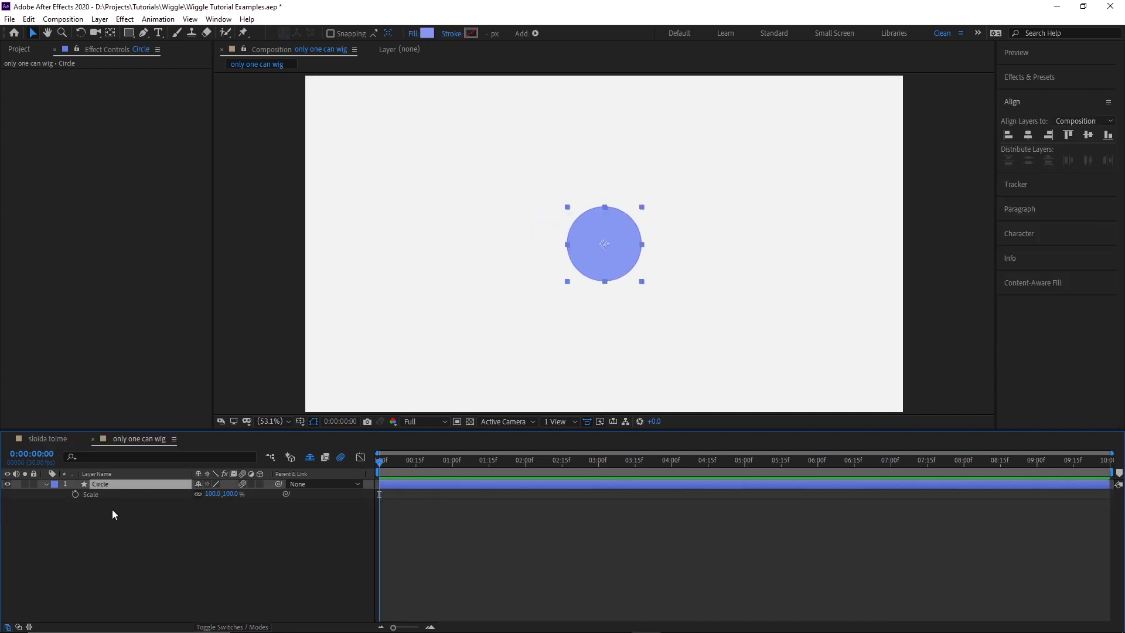
- Add a wiggle(2,300) expression to the Circle's Scale
{"action": "left_click", "coordinate": [76, 495], "text": "alt"}
{"action": "type", "text": "wiggle"}
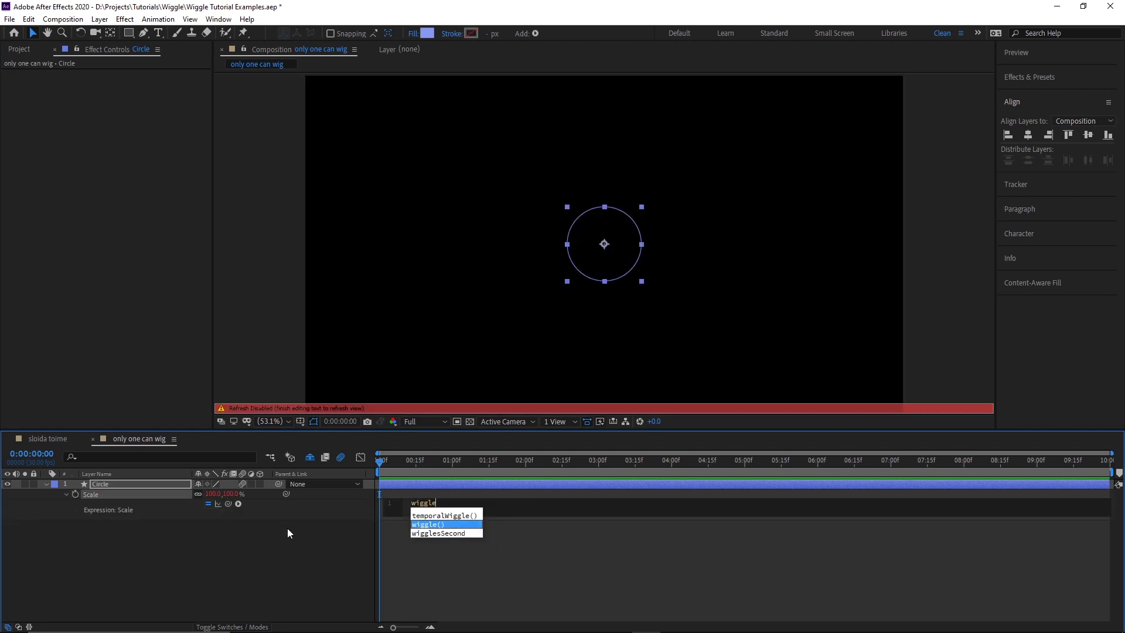
{"action": "key", "text": "Return"}
{"action": "type", "text": "2,"}
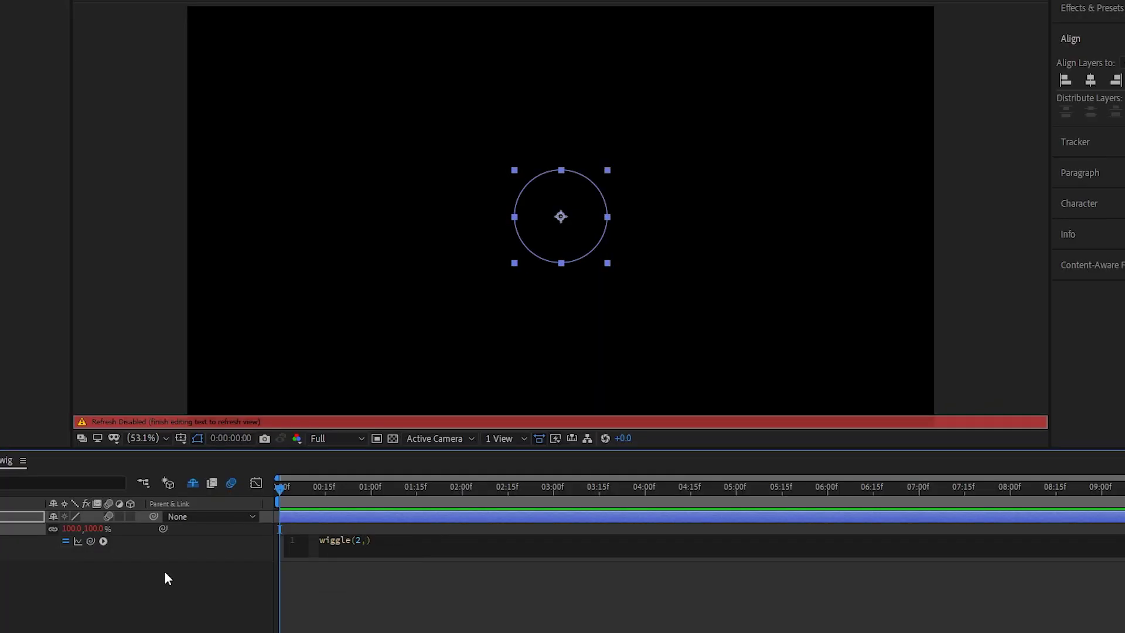
{"action": "type", "text": "300"}
{"action": "left_click", "coordinate": [164, 570]}
- Preview the uneven scale wiggle, stop it, and reopen the Scale expression for editing
{"action": "key", "text": "space"}
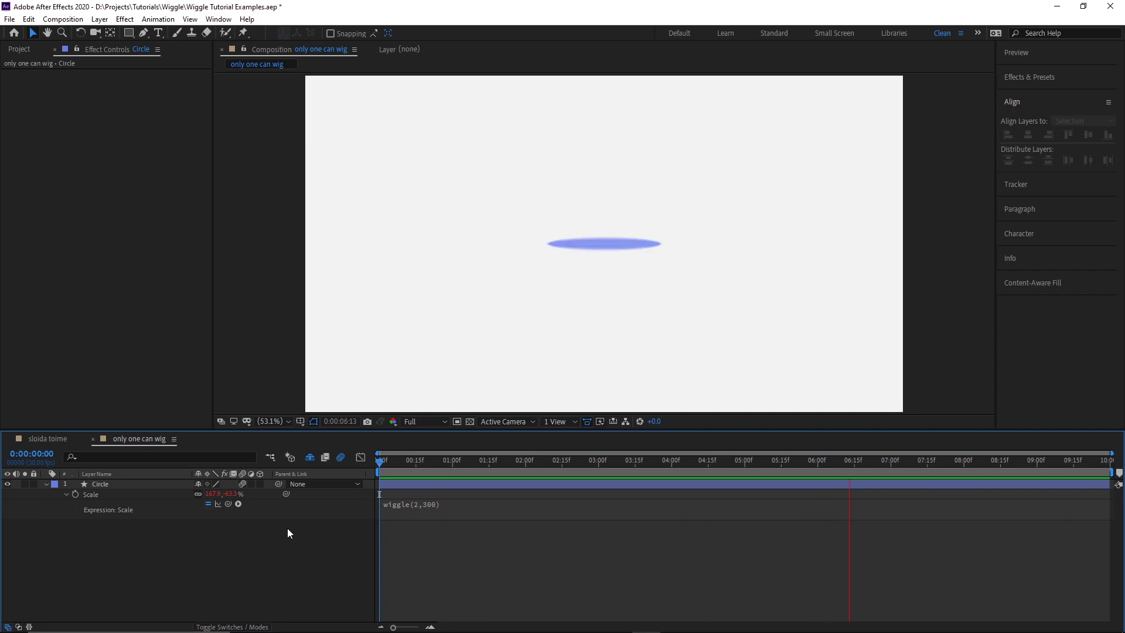
{"action": "left_click", "coordinate": [376, 464]}
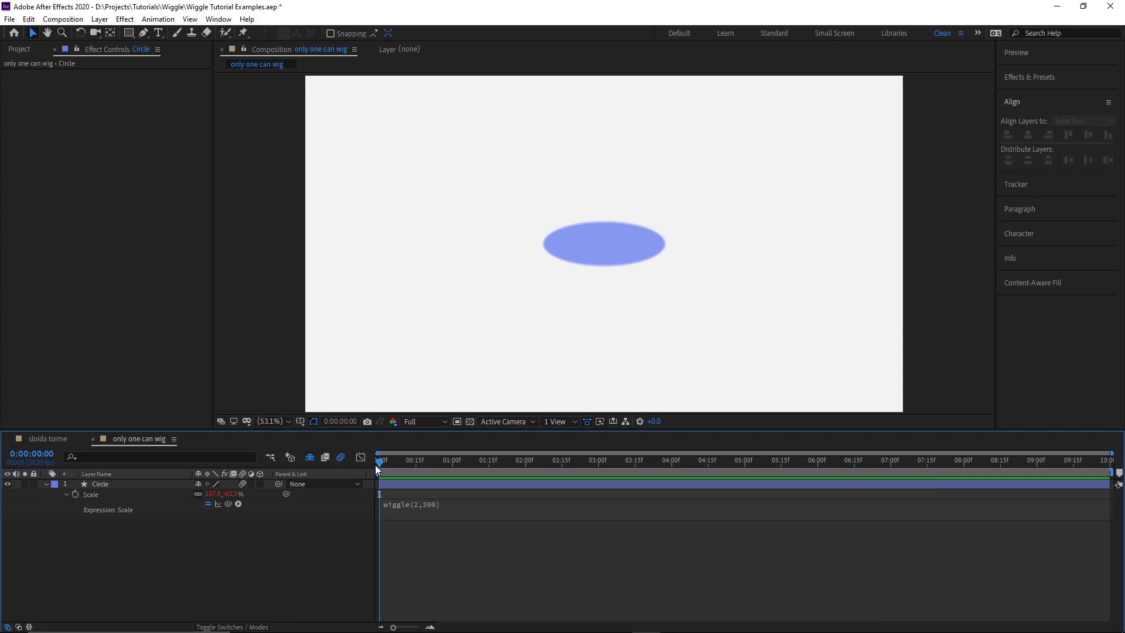
{"action": "left_click", "coordinate": [410, 503]}
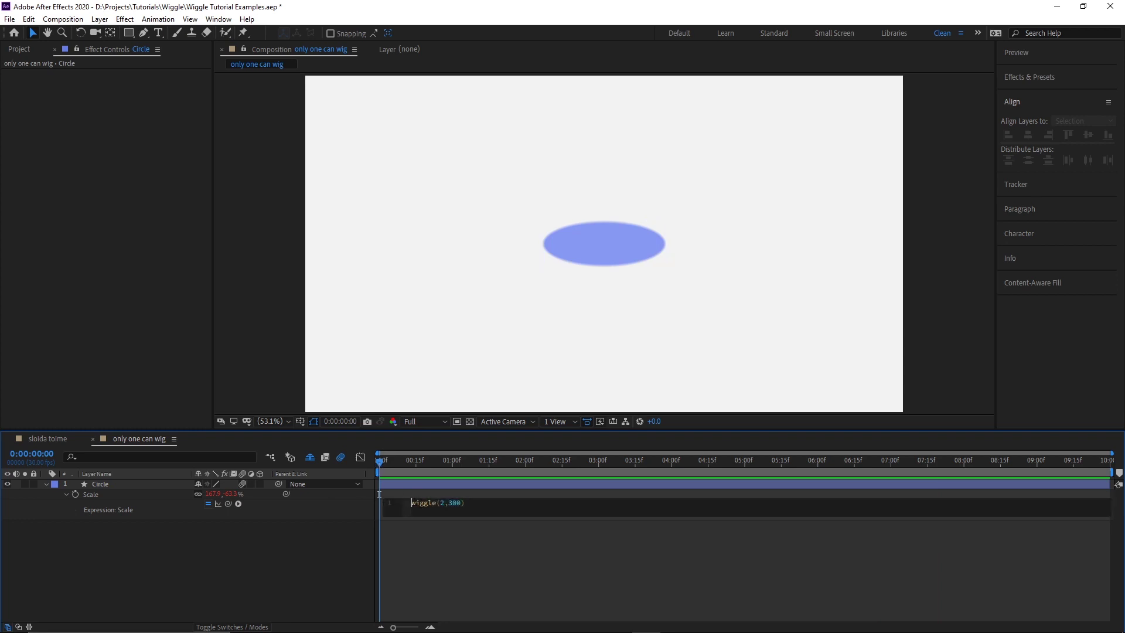
- Rewrite the Circle's Scale expression as wig = wiggle(2,300)[0]; [wig, wig] and preview the uniform wiggle
{"action": "left_click", "coordinate": [531, 515]}
{"action": "type", "text": "wig "}
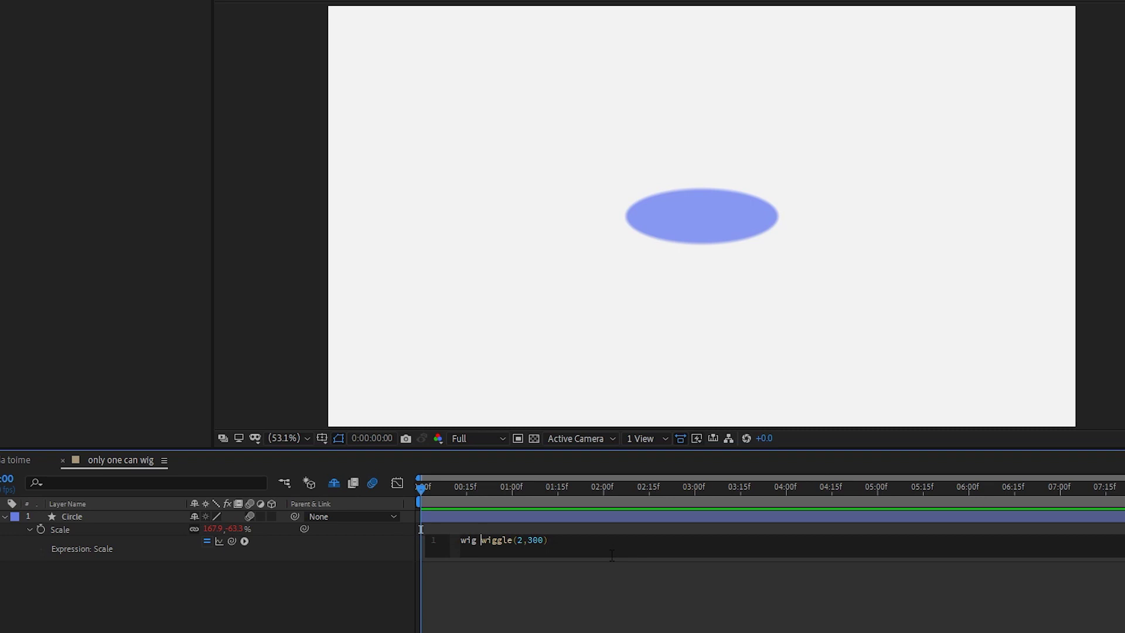
{"action": "type", "text": "= "}
{"action": "type", "text": "[0"}
{"action": "type", "text": "]"}
{"action": "type", "text": ";"}
{"action": "type", "text": "ig"}
{"action": "type", "text": ", "}
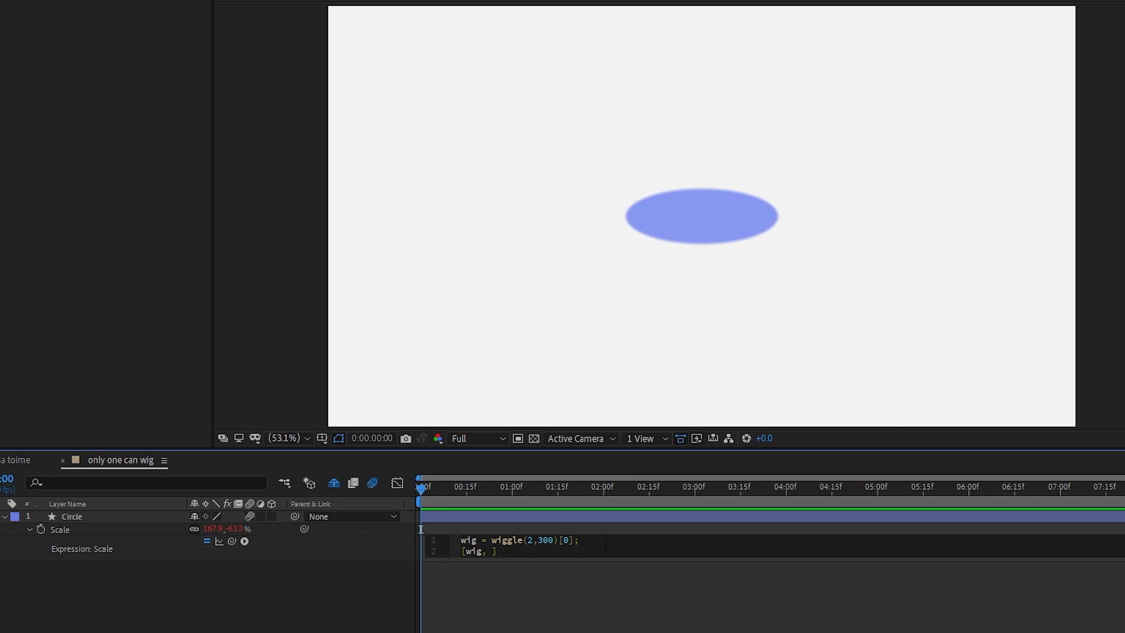
{"action": "type", "text": "wig"}
{"action": "left_click", "coordinate": [339, 599]}
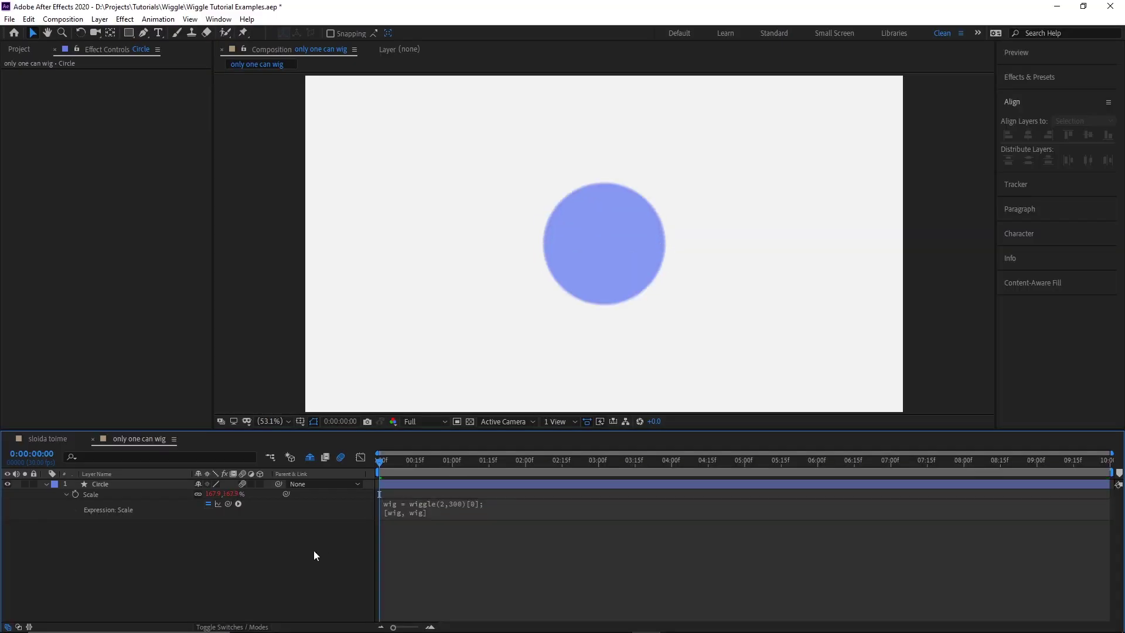
{"action": "key", "text": "space"}
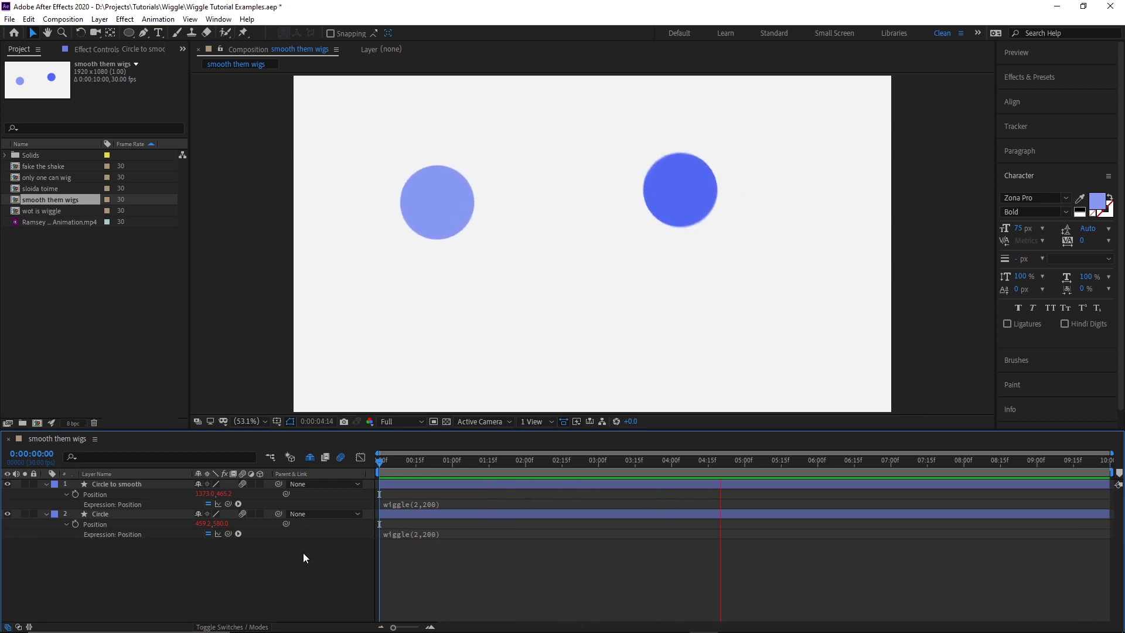
- Convert Circle to smooth's Position wiggle expression into keyframes
{"action": "key", "text": "space"}
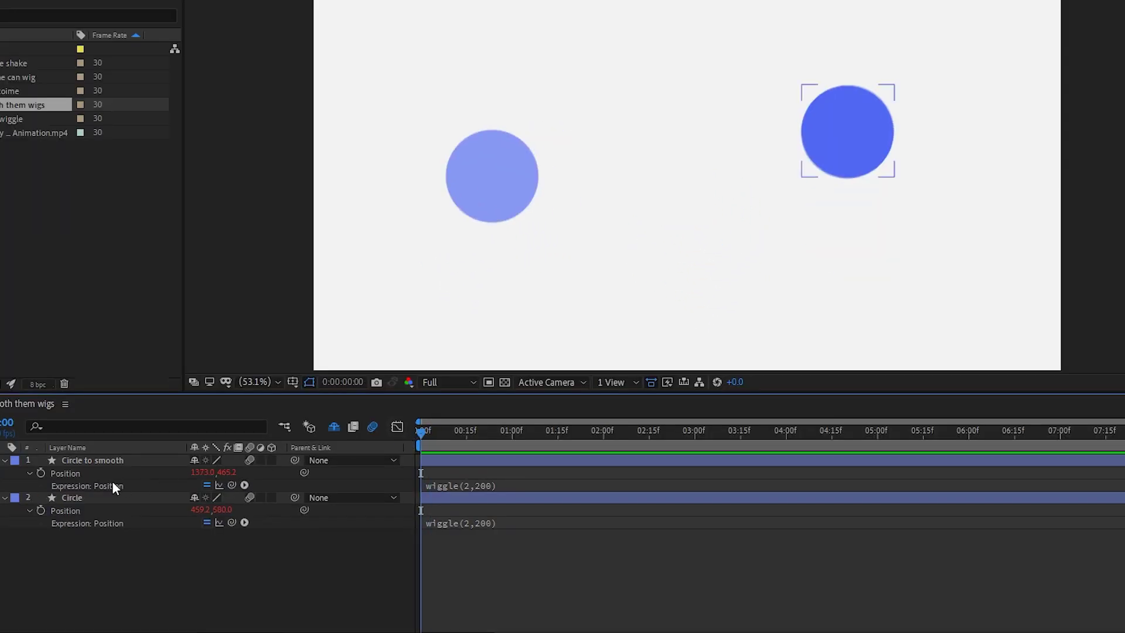
{"action": "left_click", "coordinate": [76, 471]}
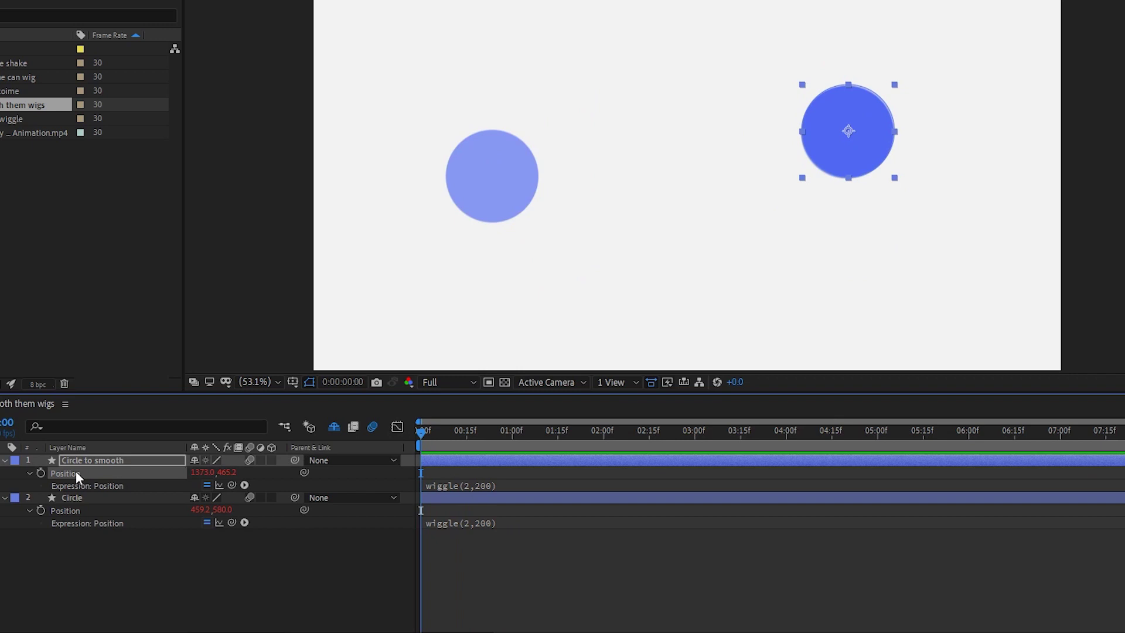
{"action": "right_click", "coordinate": [74, 471]}
{"action": "mouse_move", "coordinate": [163, 447]}
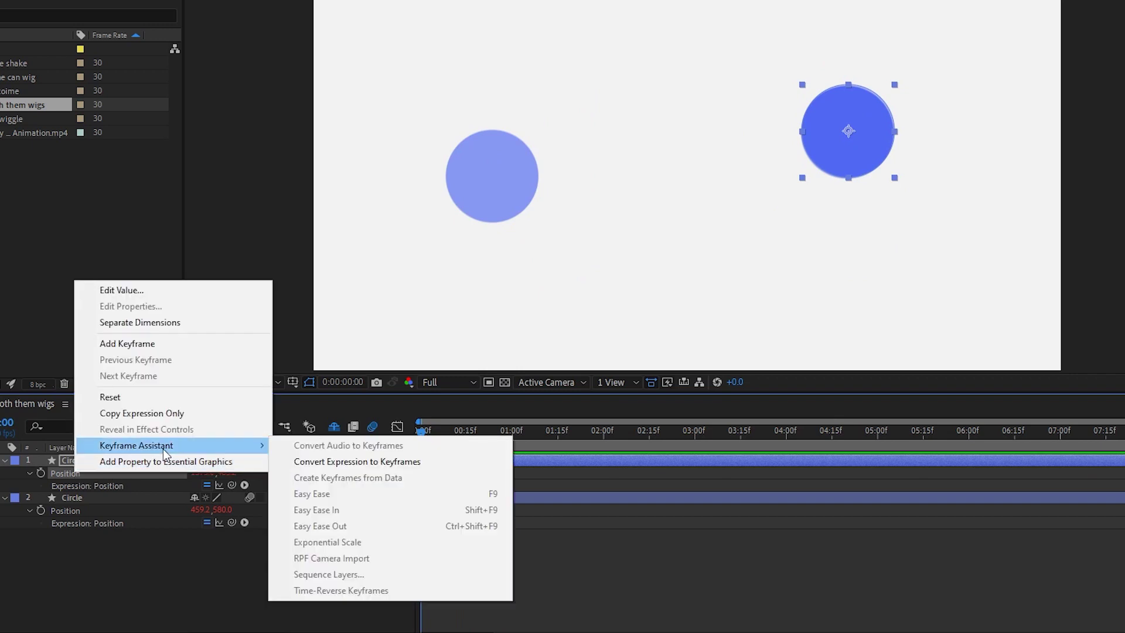
{"action": "left_click", "coordinate": [312, 464]}
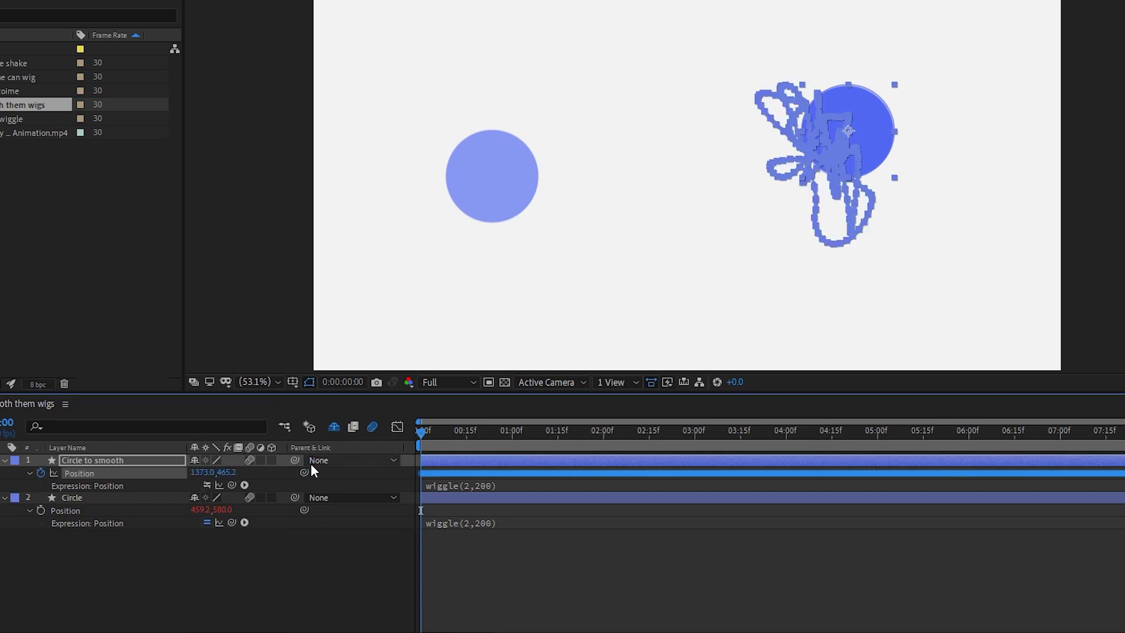
- Add a smooth(0.2,5) expression to the baked Position and show its motion path
{"action": "left_click", "coordinate": [487, 486]}
{"action": "type", "text": "smoo"}
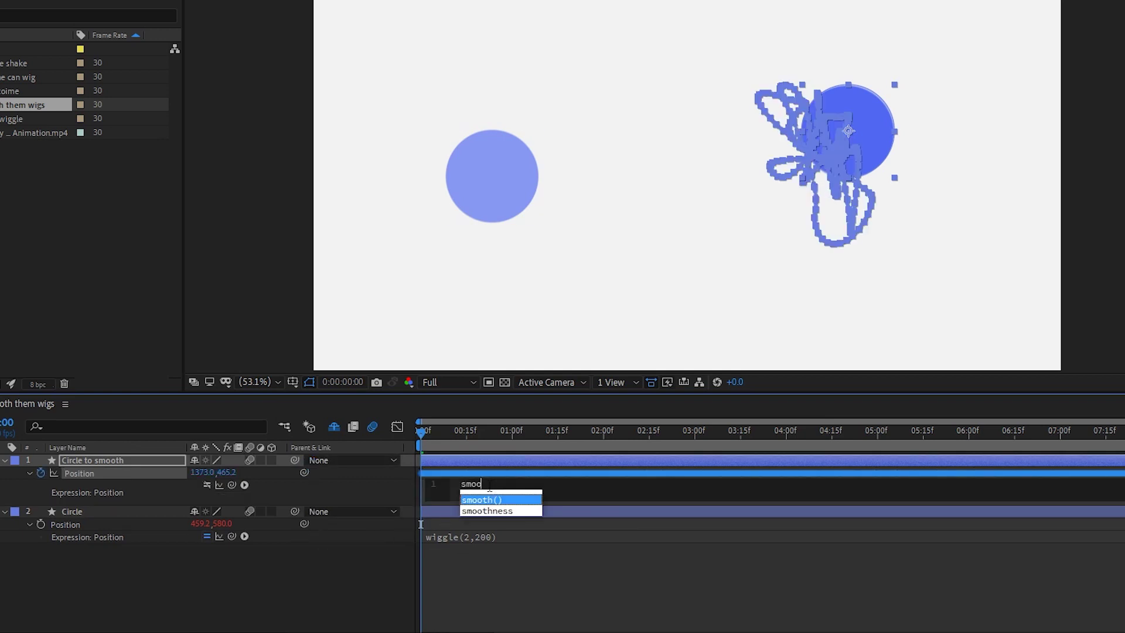
{"action": "type", "text": "th(0.2,5"}
{"action": "left_click", "coordinate": [193, 464]}
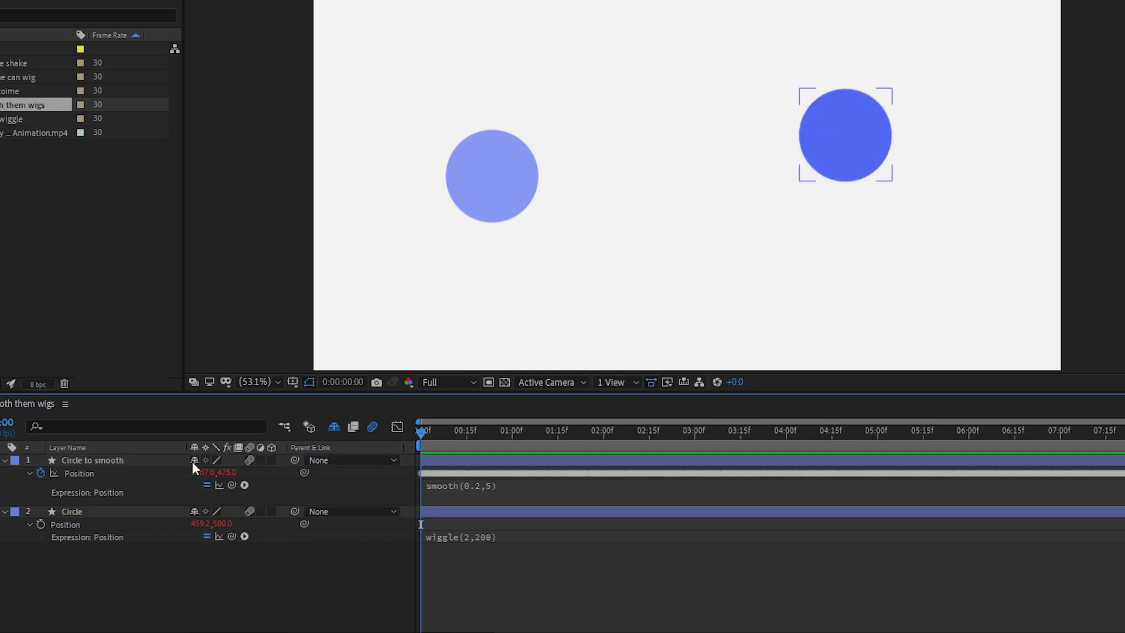
{"action": "left_click", "coordinate": [95, 472]}
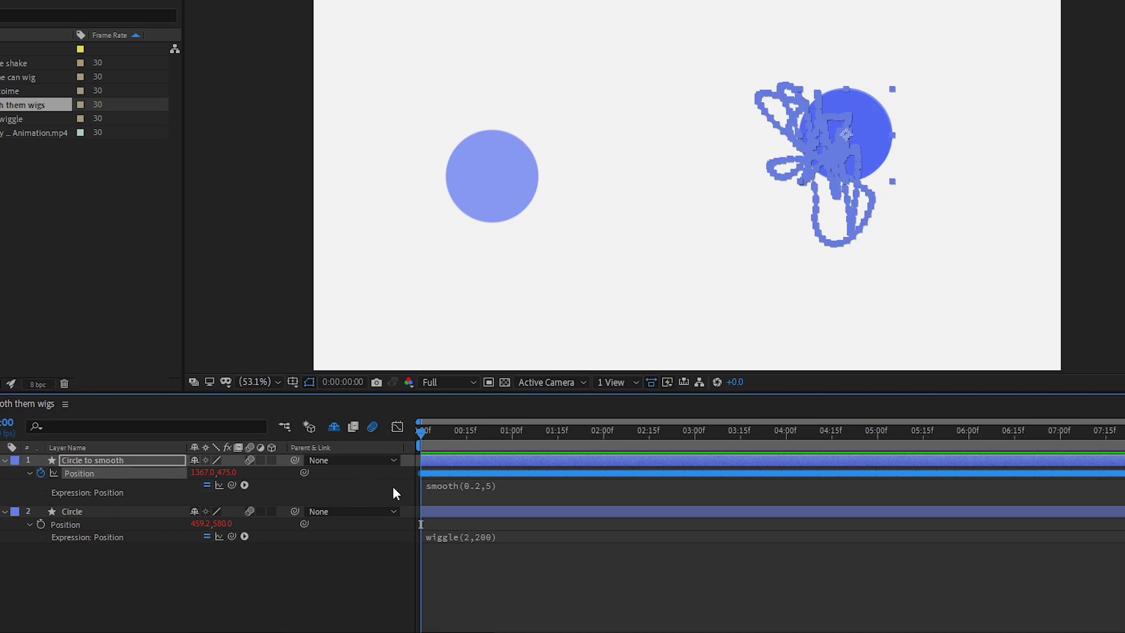
- Show Circle to smooth's Position curves in the Graph Editor with the post-expression graph overlaid
{"action": "left_click", "coordinate": [398, 427]}
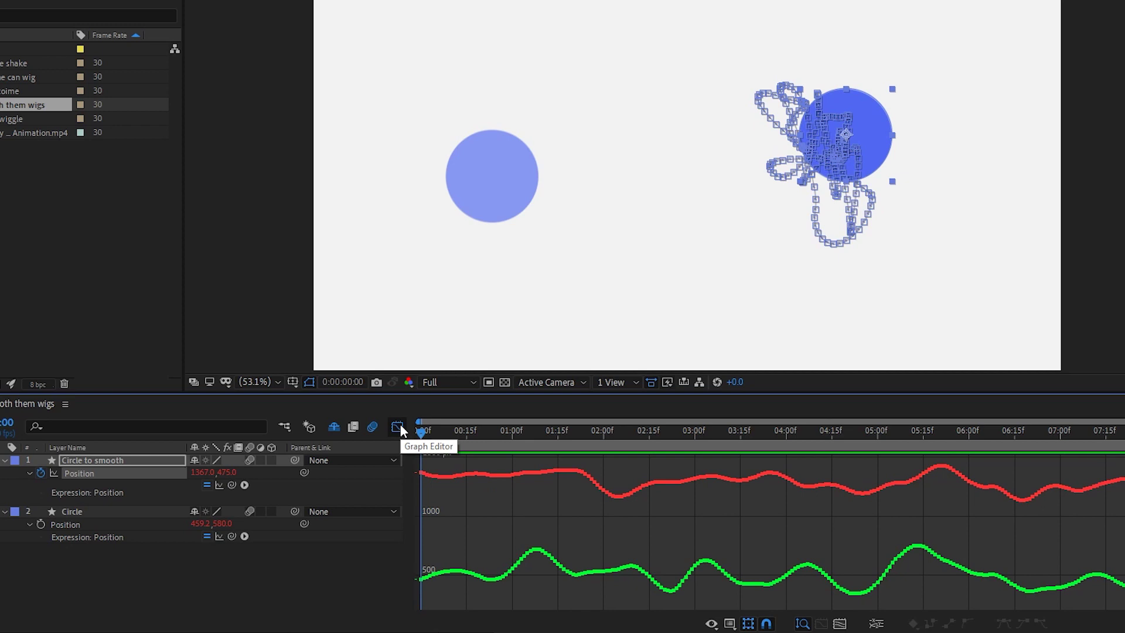
{"action": "left_click", "coordinate": [221, 489]}
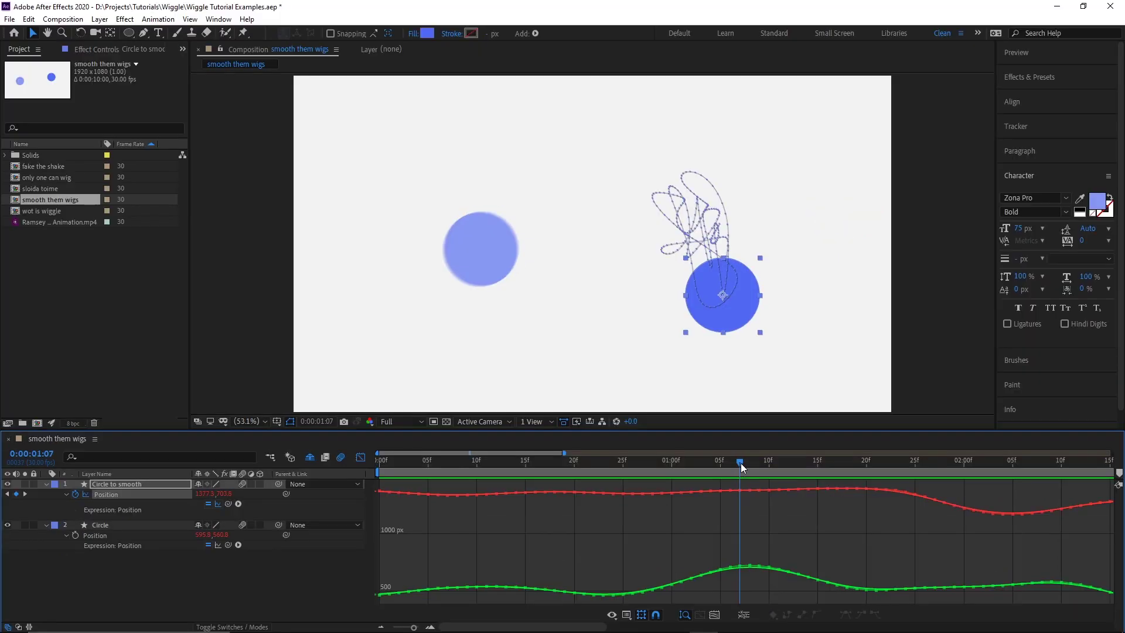
{"action": "left_click_drag", "start_coordinate": [872, 435], "coordinate": [854, 576]}
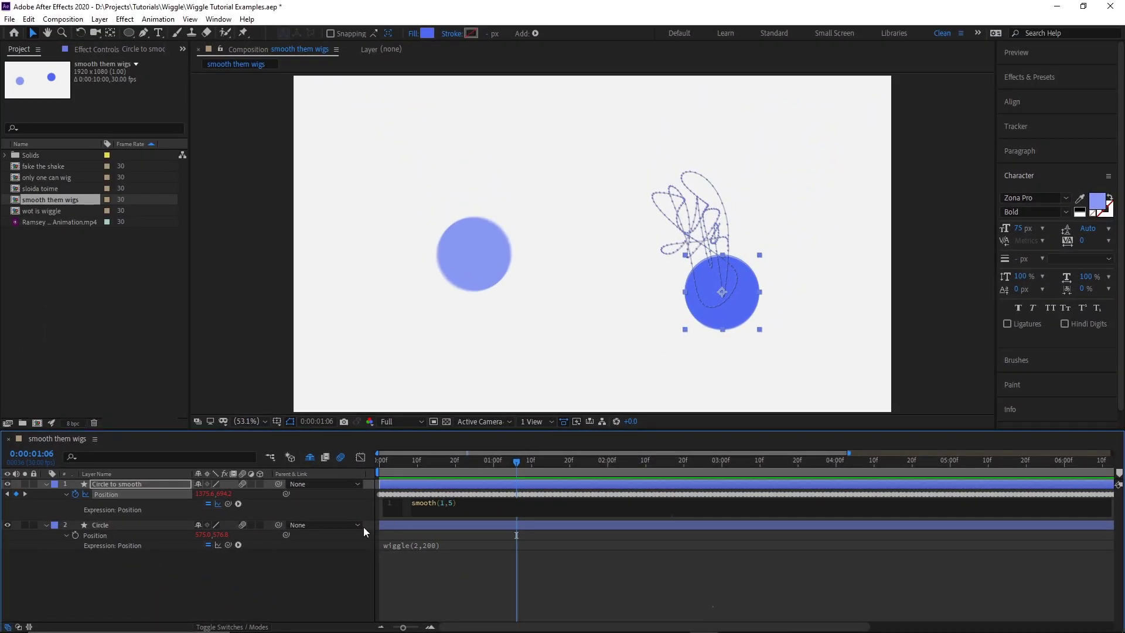
- Scrub between 01:15f and 02:01f to compare the raw and smoothed position curves
{"action": "left_click", "coordinate": [360, 456]}
{"action": "mouse_move", "coordinate": [526, 462]}
{"action": "left_mouse_down"}
{"action": "mouse_move", "coordinate": [674, 466]}
{"action": "mouse_move", "coordinate": [525, 466]}
{"action": "left_mouse_up"}
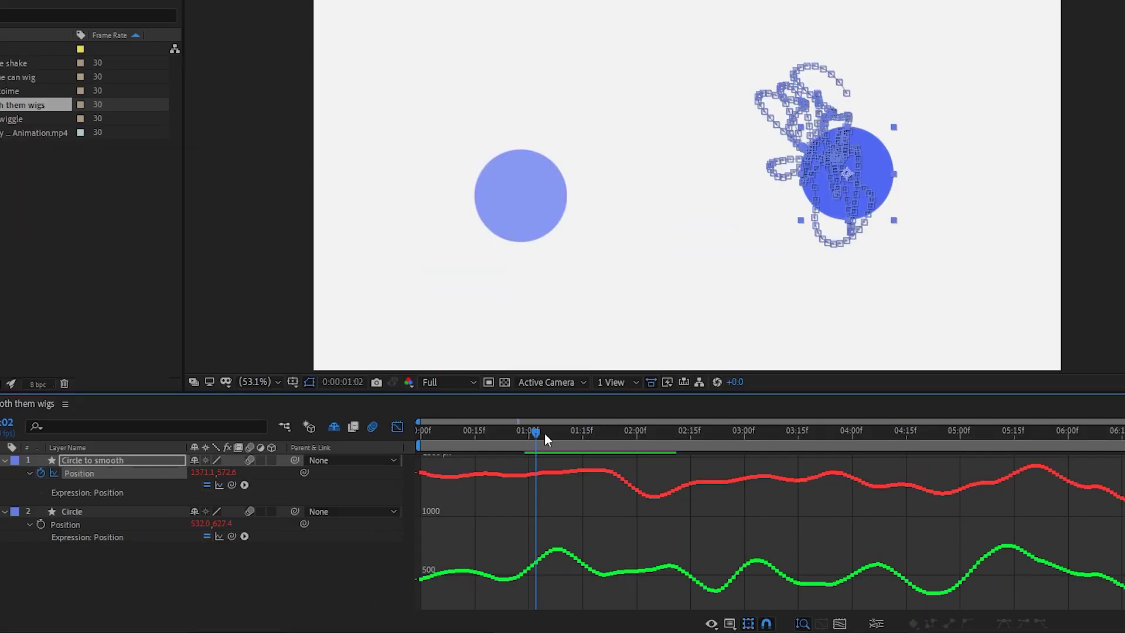
{"action": "left_click_drag", "start_coordinate": [477, 462], "coordinate": [509, 461]}
{"action": "mouse_move", "coordinate": [499, 569]}
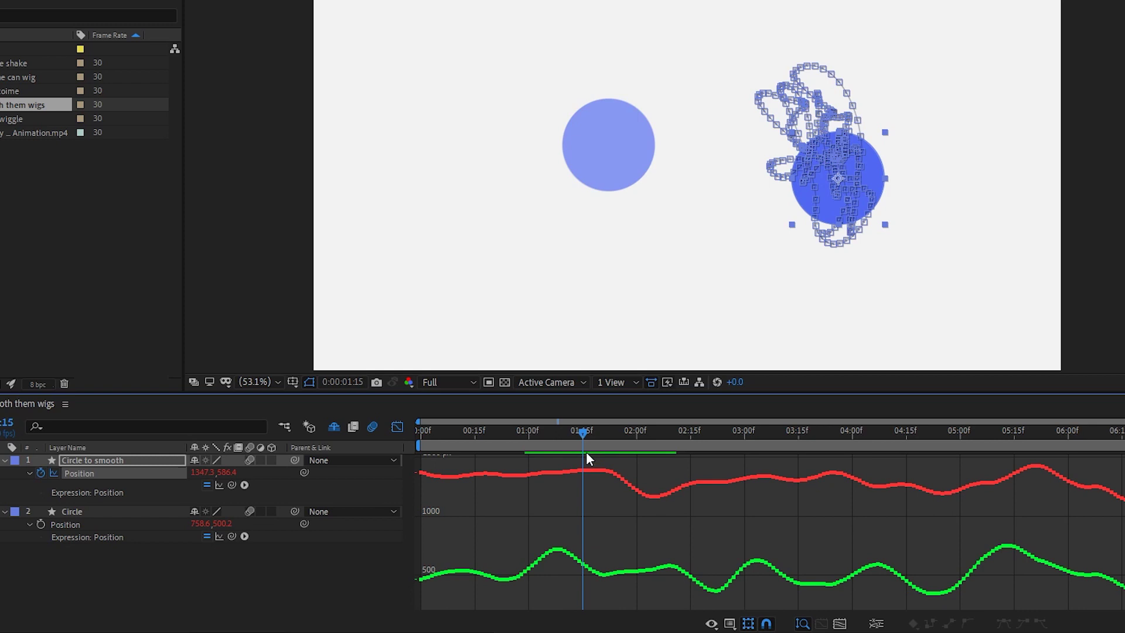
{"action": "left_click_drag", "start_coordinate": [588, 438], "coordinate": [746, 432]}
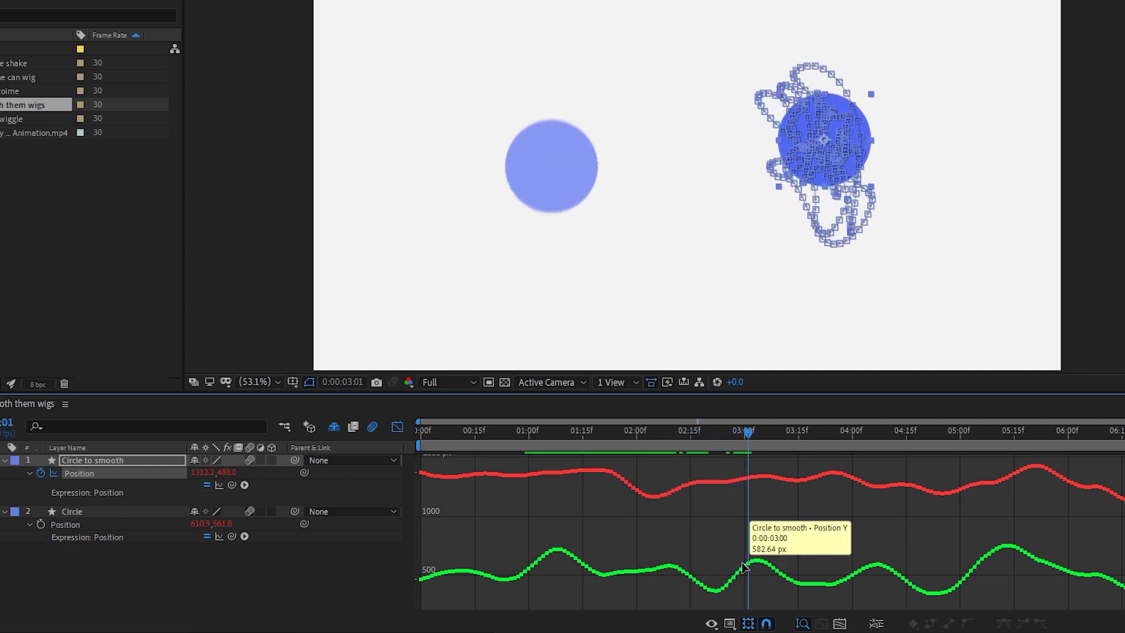
- Change Circle to smooth's Position expression to smooth(0.5,5)
{"action": "key", "text": "shift+F3"}
{"action": "left_click", "coordinate": [496, 483]}
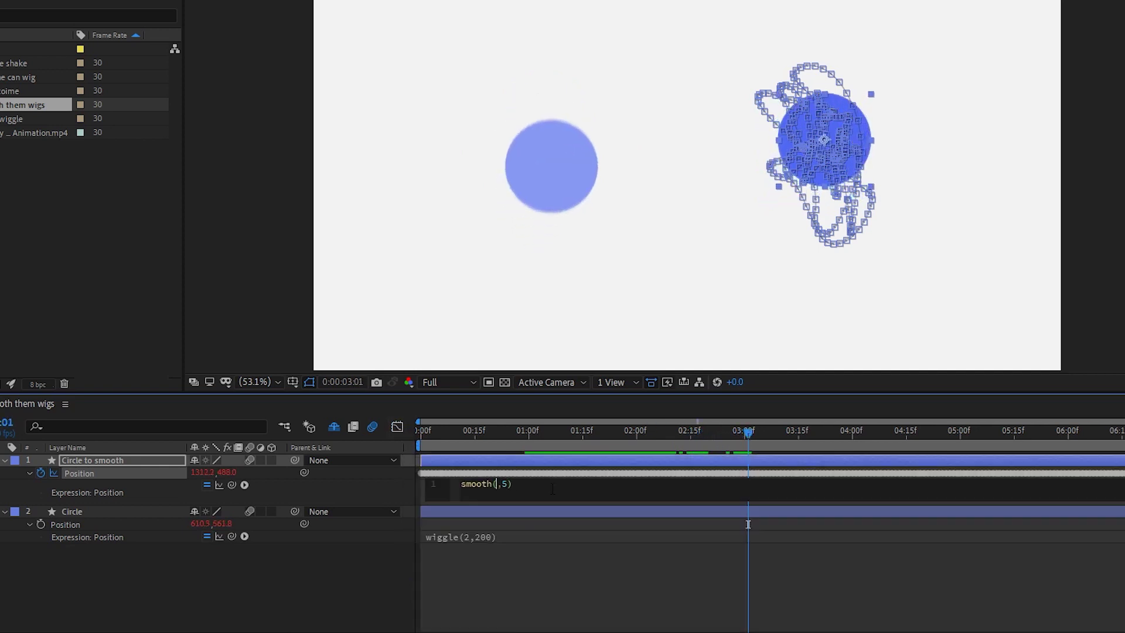
{"action": "left_click", "coordinate": [344, 582]}
- Display the Position curves with the post-expression graph and scrub back to around 0:26
{"action": "left_click", "coordinate": [397, 426]}
{"action": "left_click", "coordinate": [274, 465]}
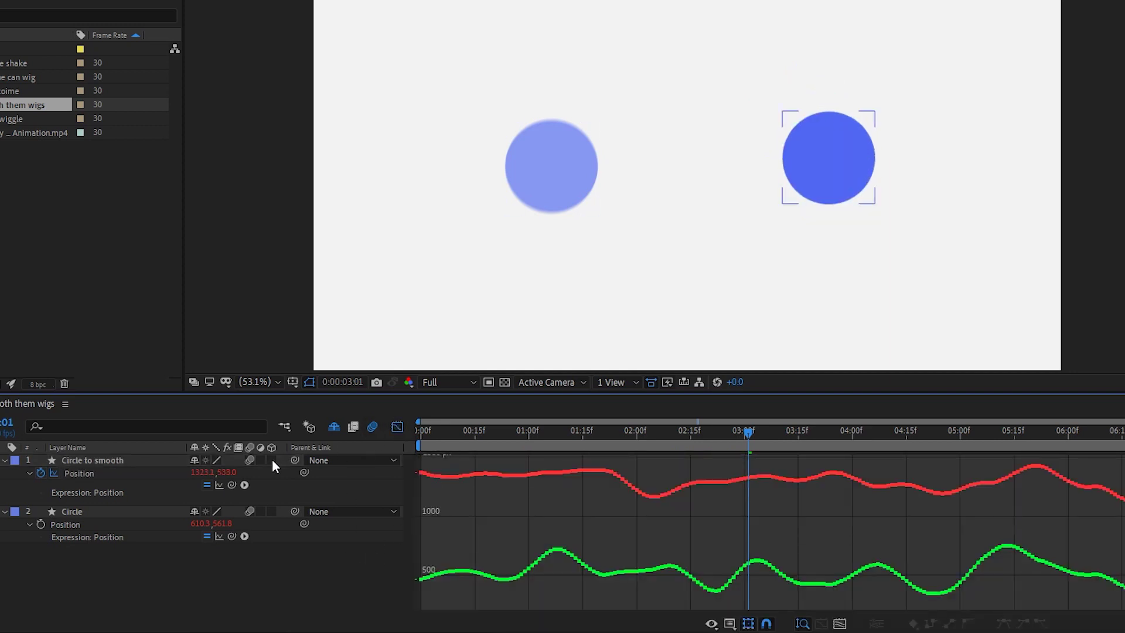
{"action": "left_click", "coordinate": [219, 485]}
{"action": "scroll", "coordinate": [460, 434], "scroll_direction": "up", "scroll_amount": 3}
{"action": "left_click_drag", "start_coordinate": [457, 433], "coordinate": [935, 457]}
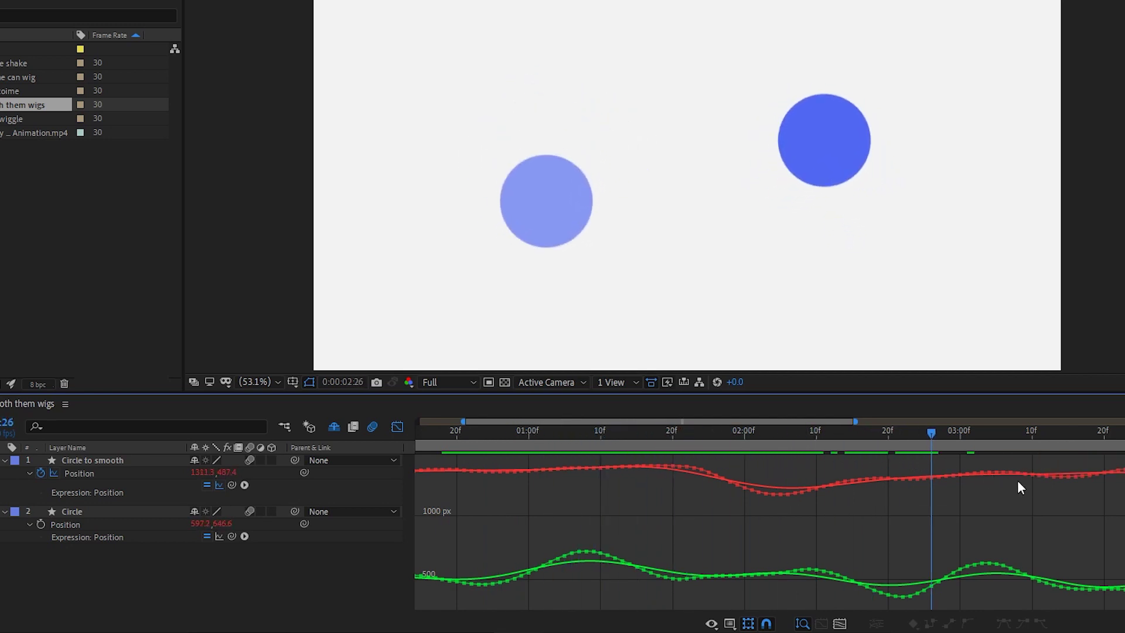